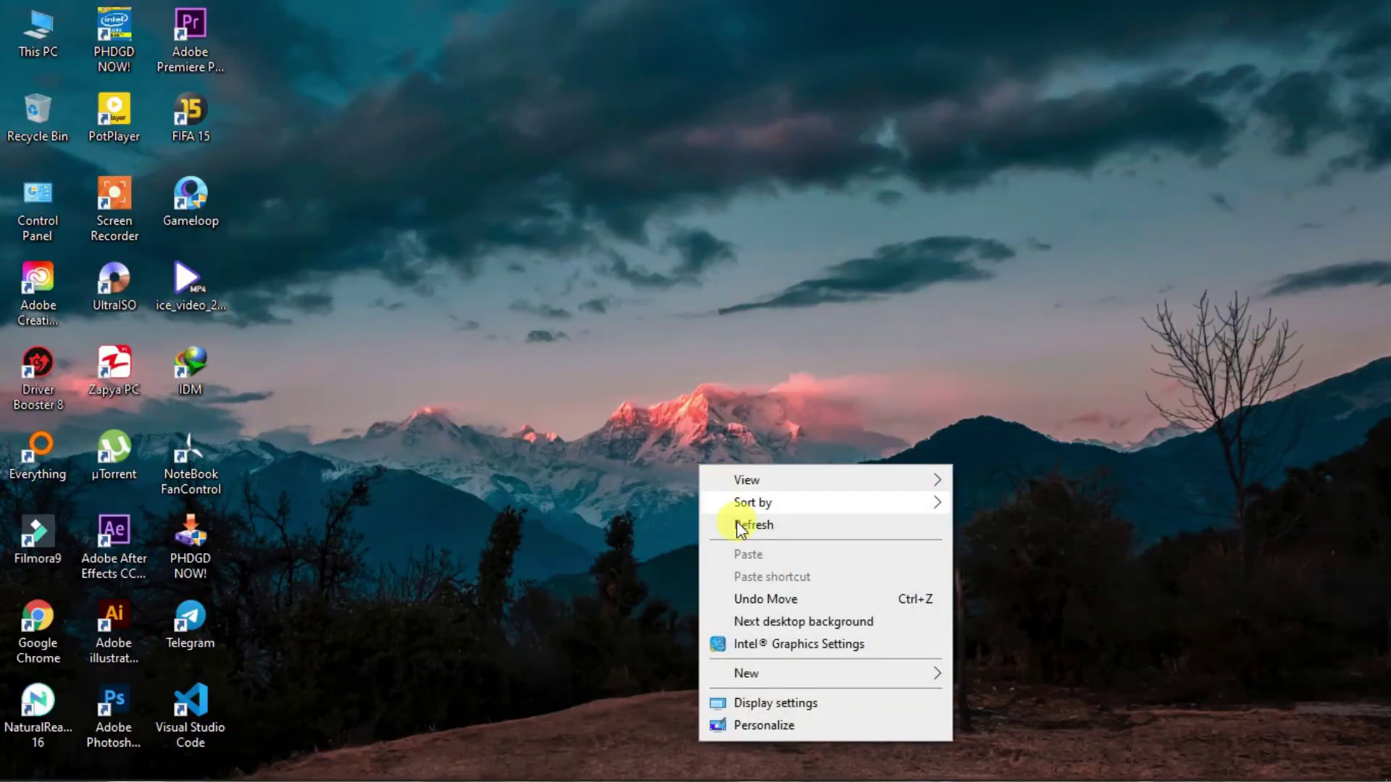
# Step: Check the graphics adapter's current dedicated video memory in Advanced display settings, then close Settings
pyautogui.click(756, 703)
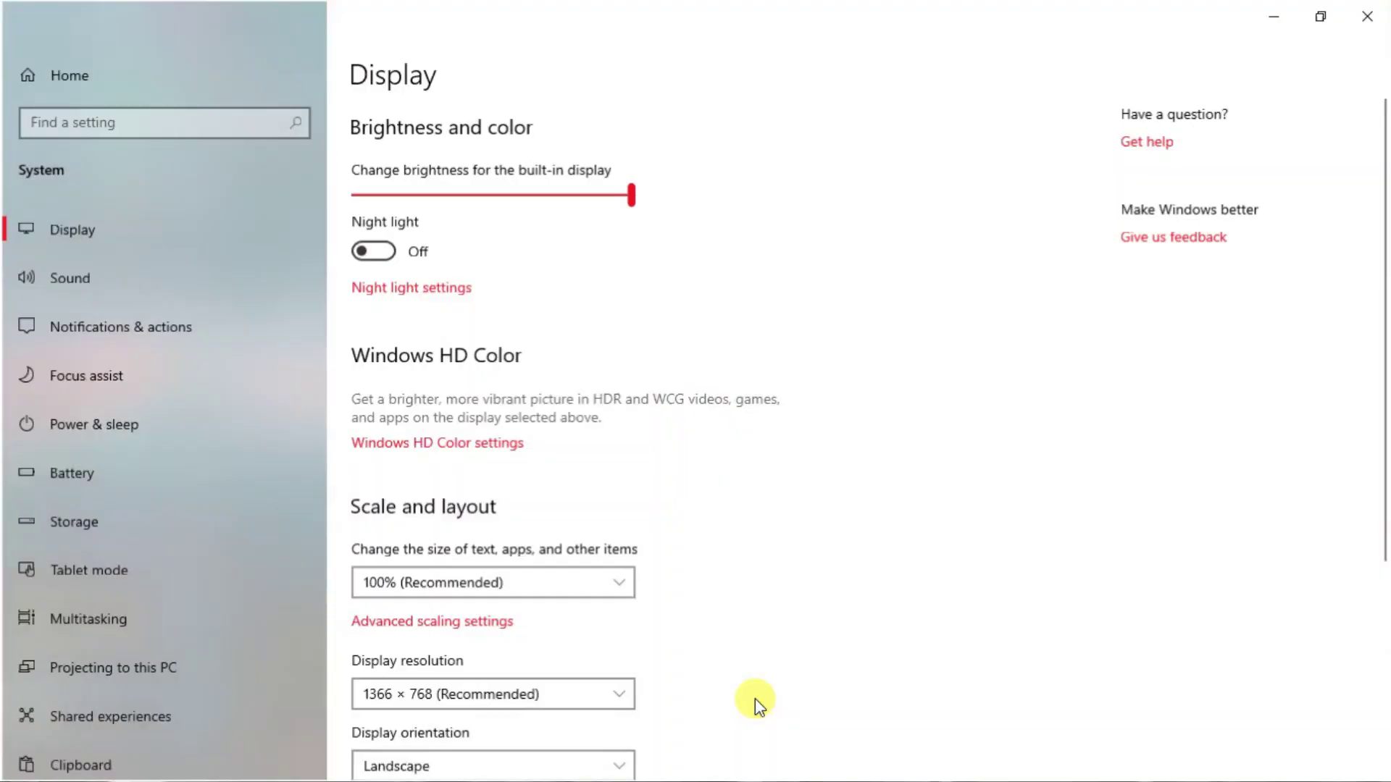
pyautogui.scroll(-3, 743, 691)
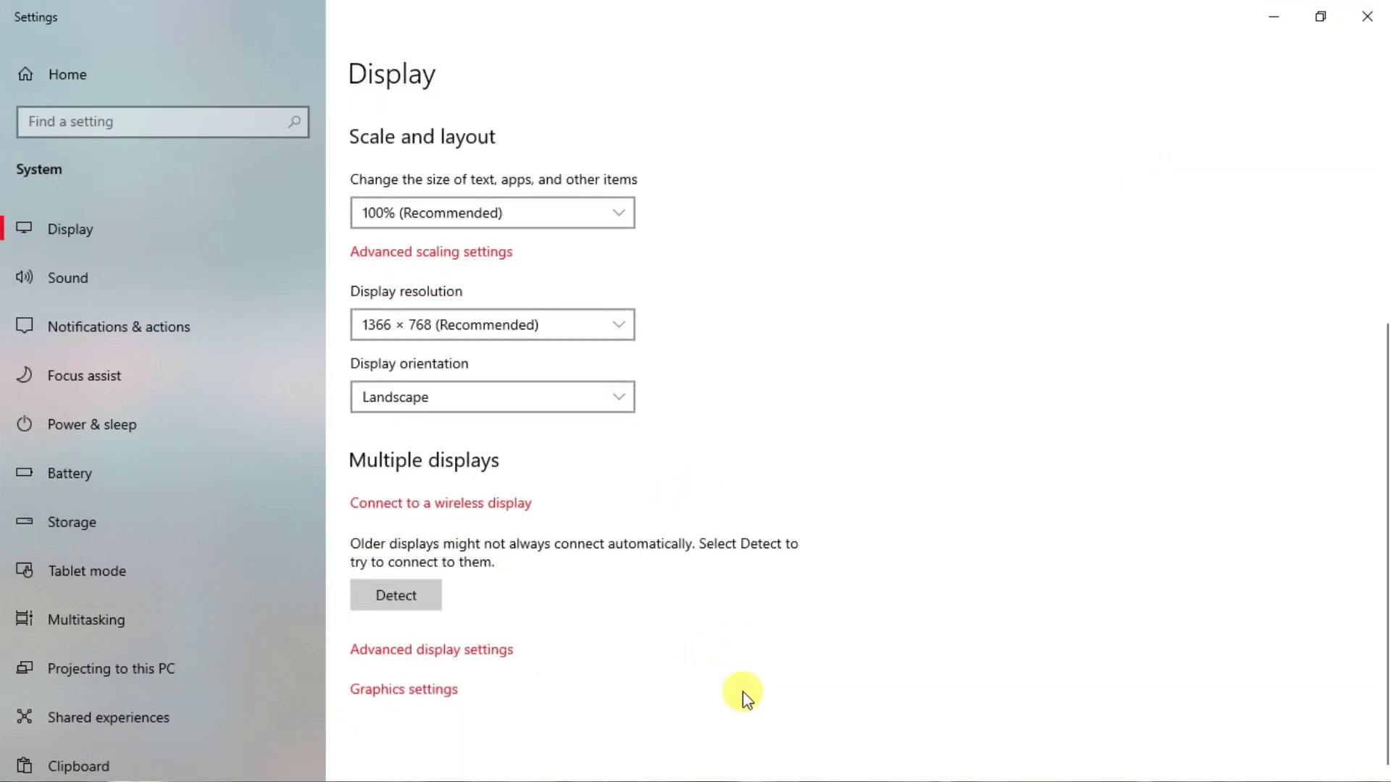
pyautogui.click(436, 655)
pyautogui.click(483, 656)
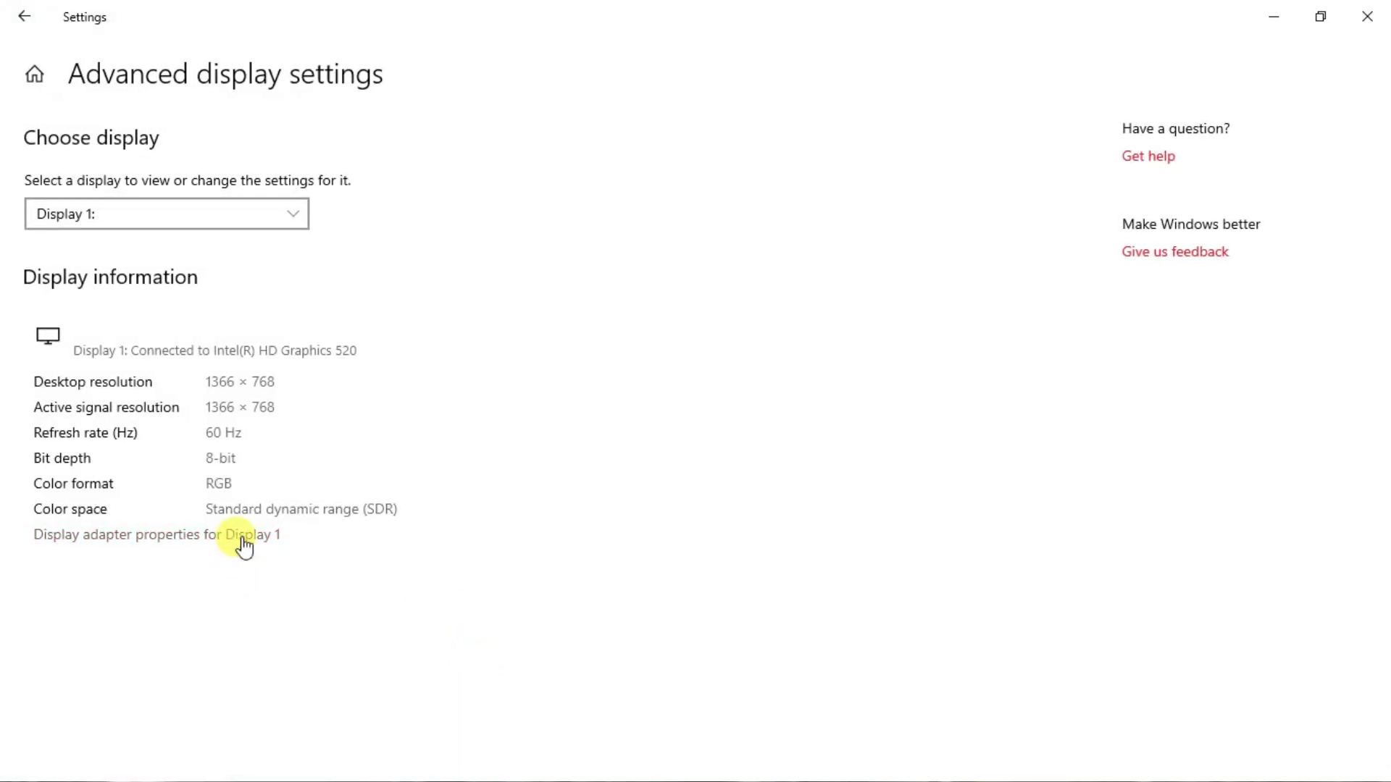
pyautogui.click(243, 543)
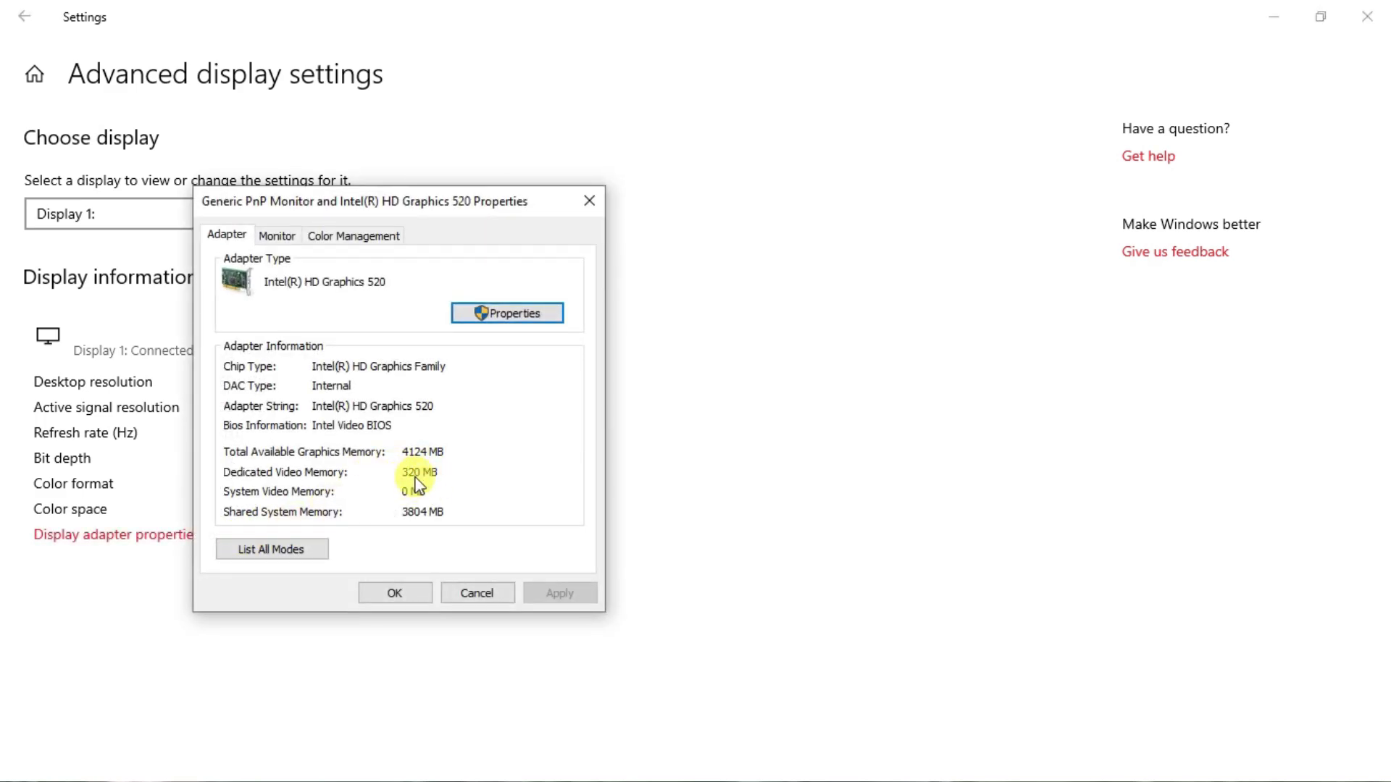
pyautogui.click(391, 593)
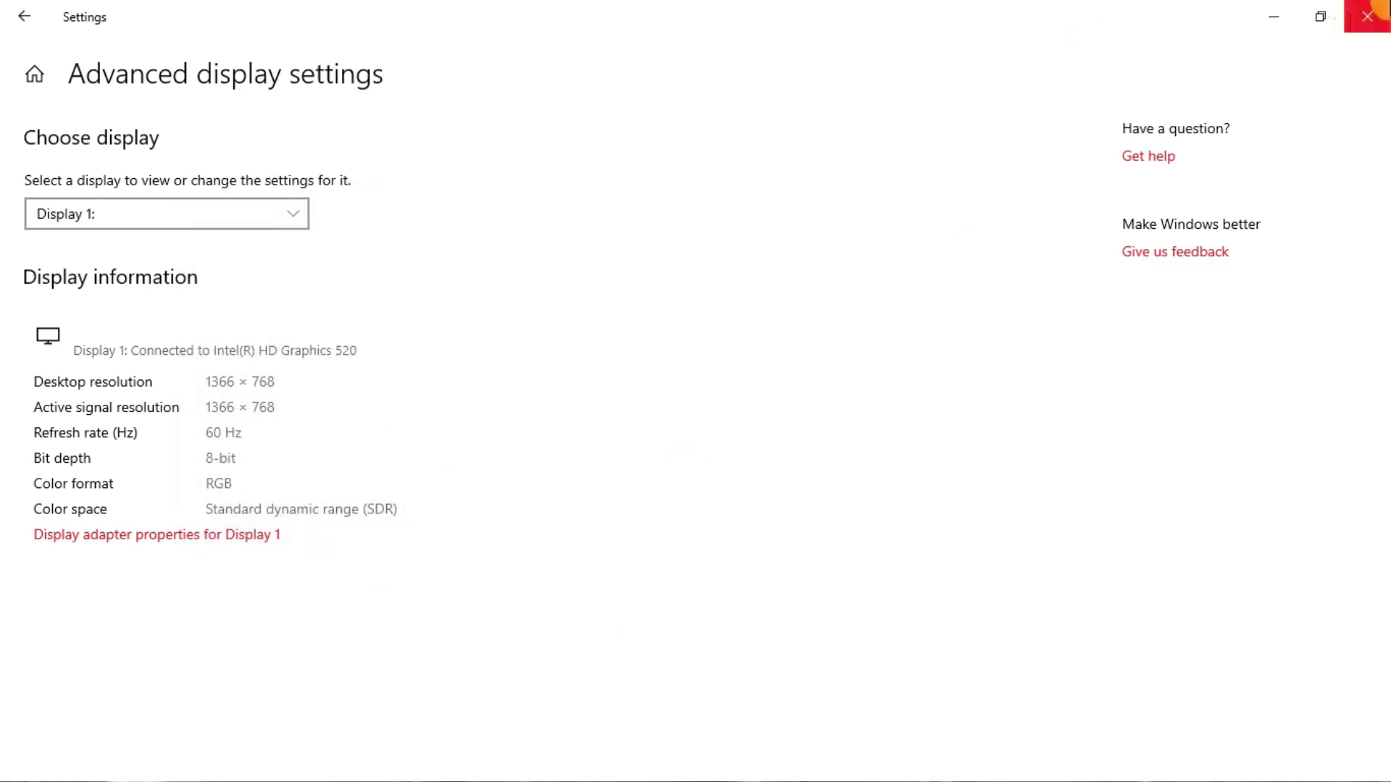
pyautogui.click(1367, 15)
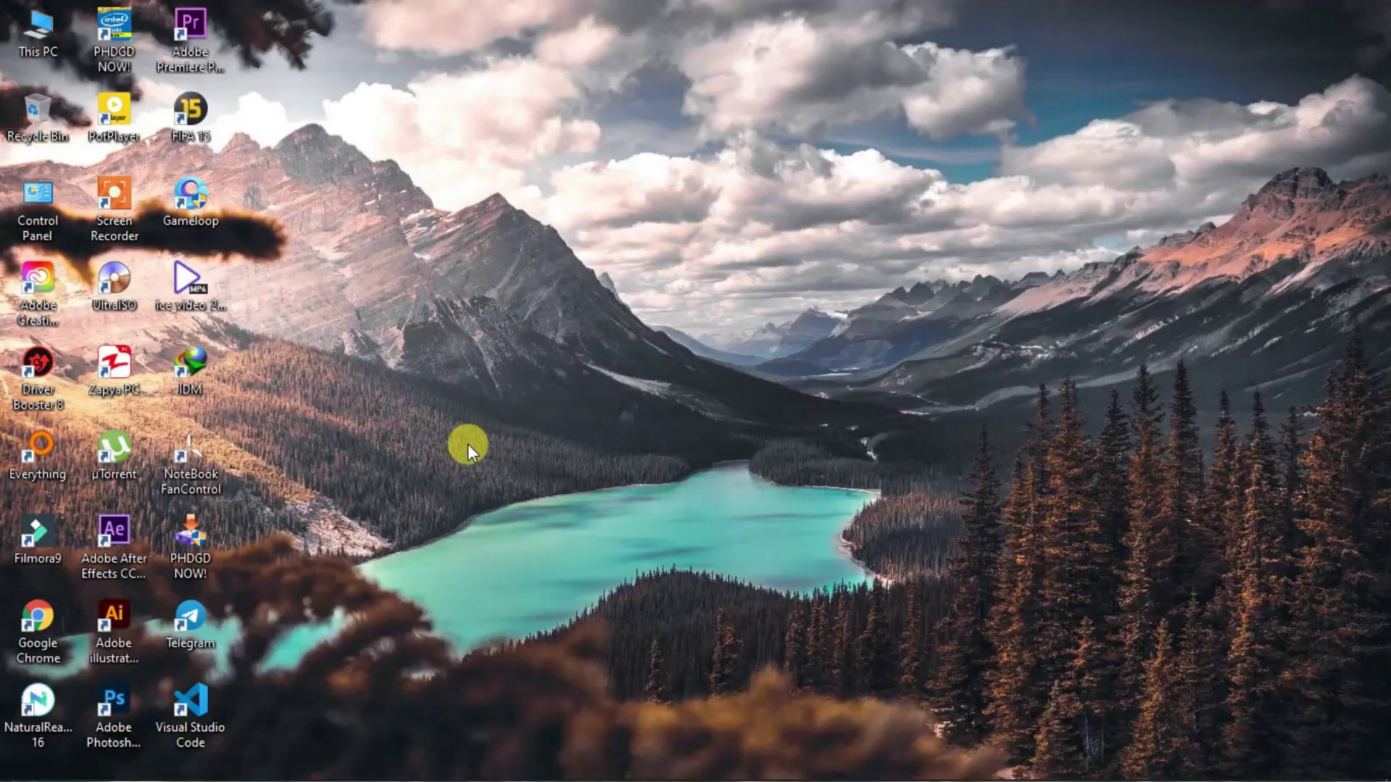
# Step: Install PHDGD NOW! to the default C:\PHDGDNOWsoft folder, accepting the license, and exit the installer
pyautogui.click(196, 574)
pyautogui.doubleClick(196, 574)
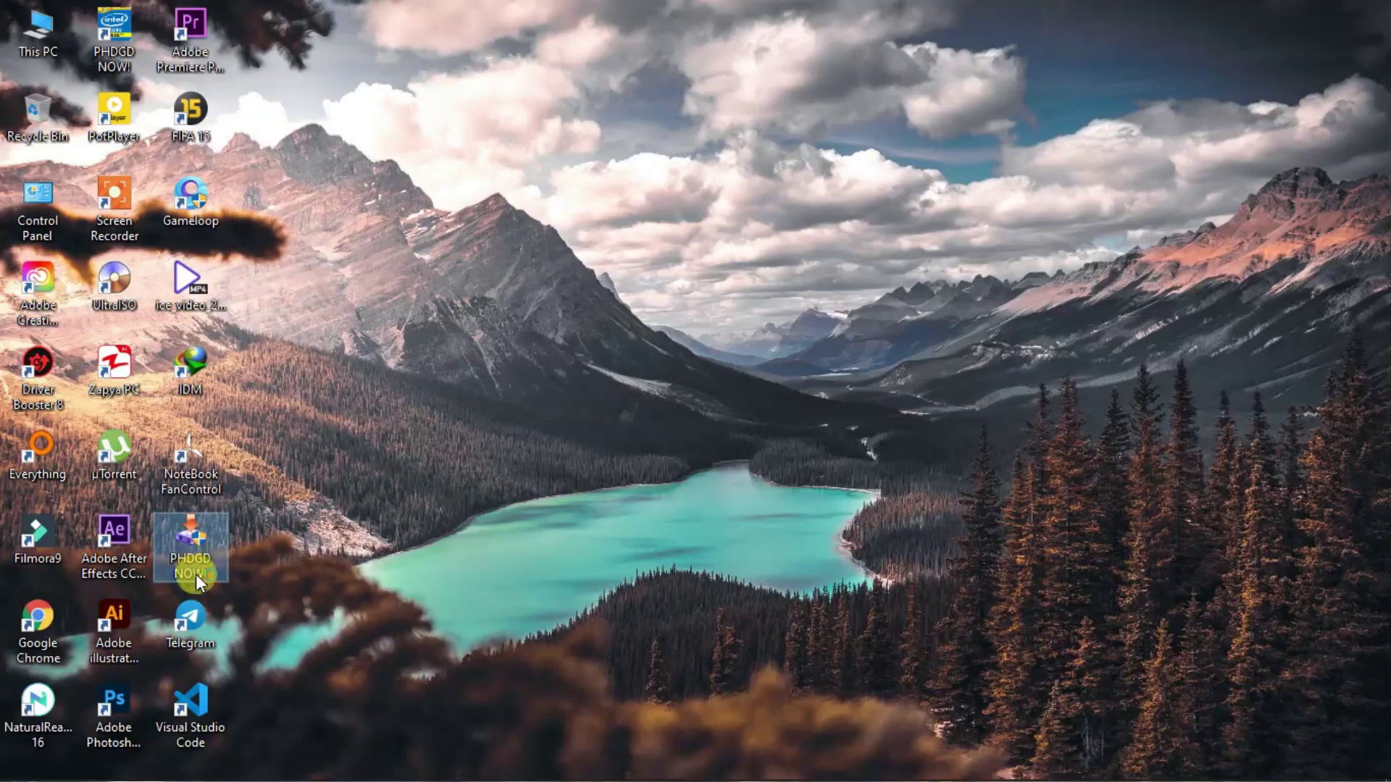
pyautogui.click(575, 536)
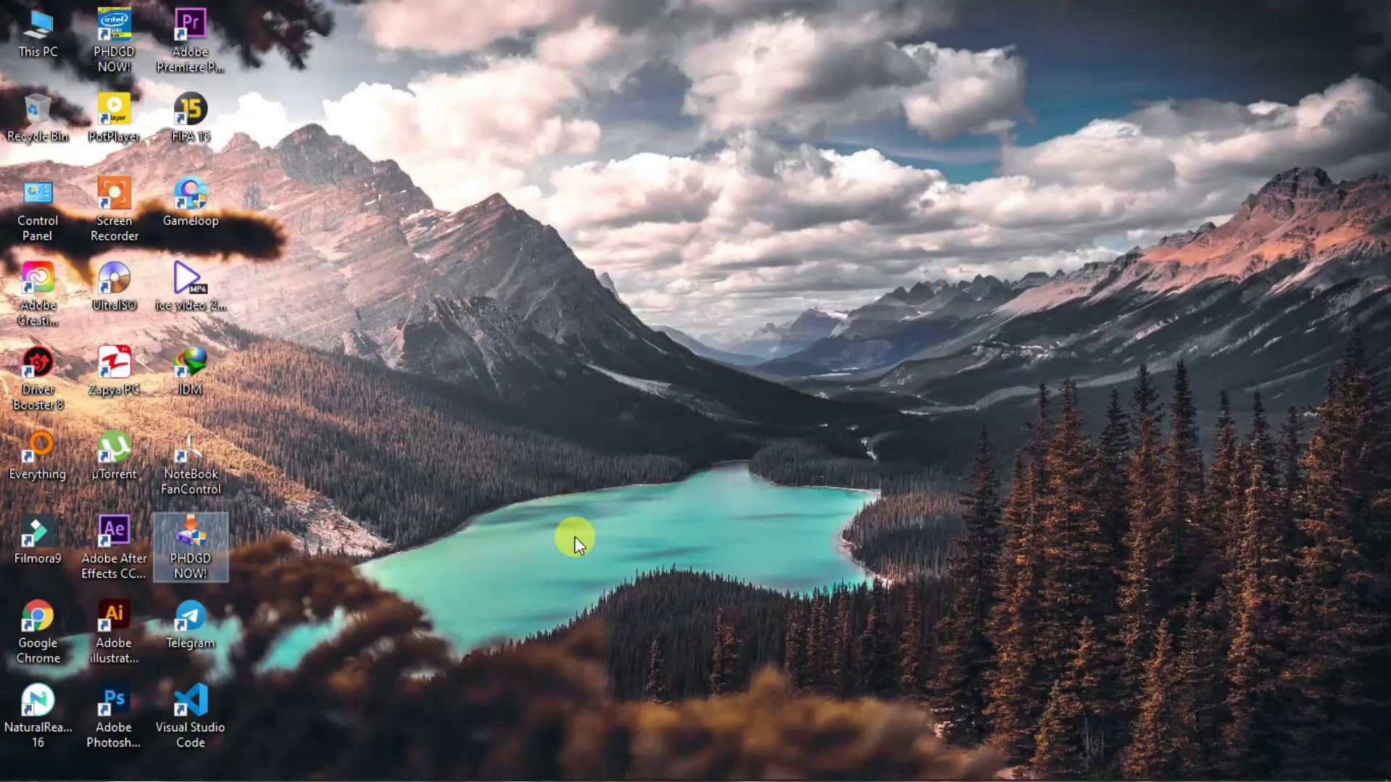
pyautogui.click(796, 534)
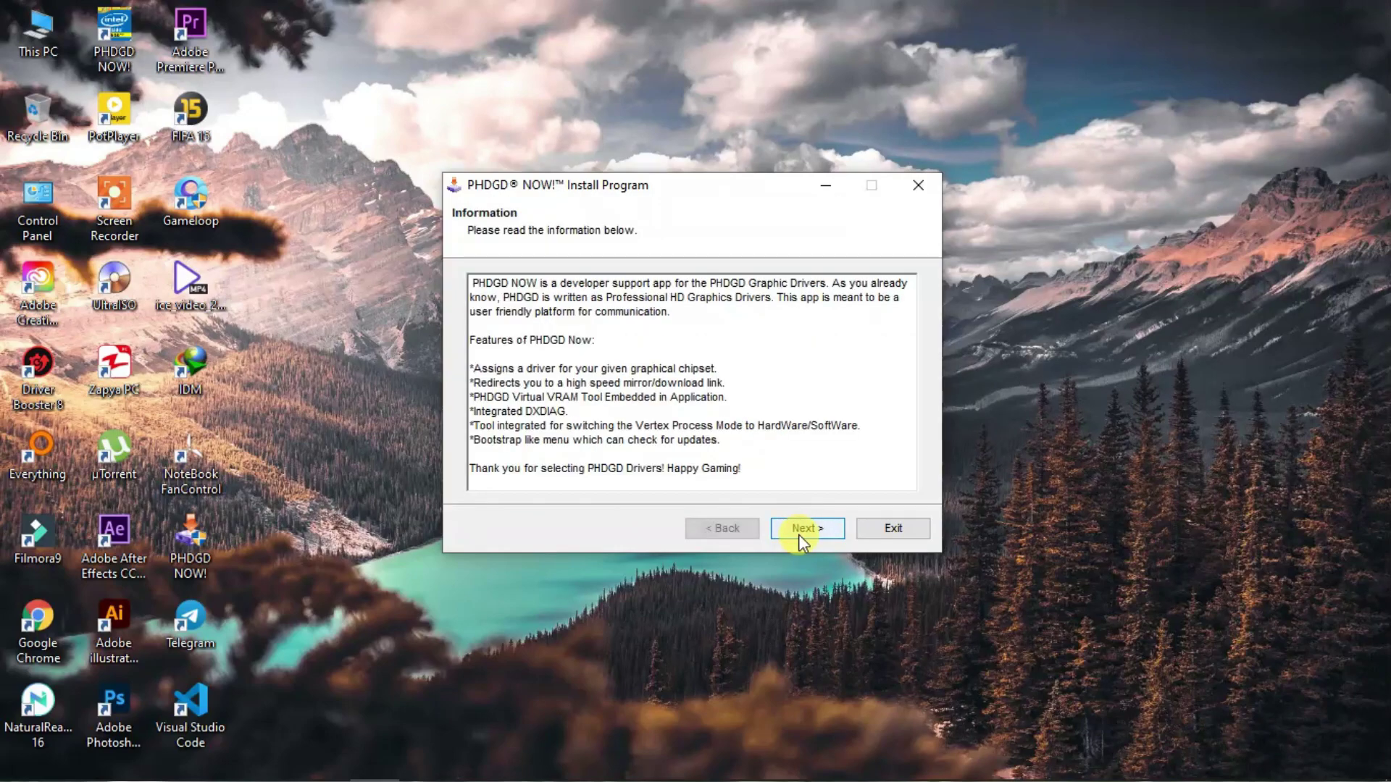
pyautogui.click(798, 536)
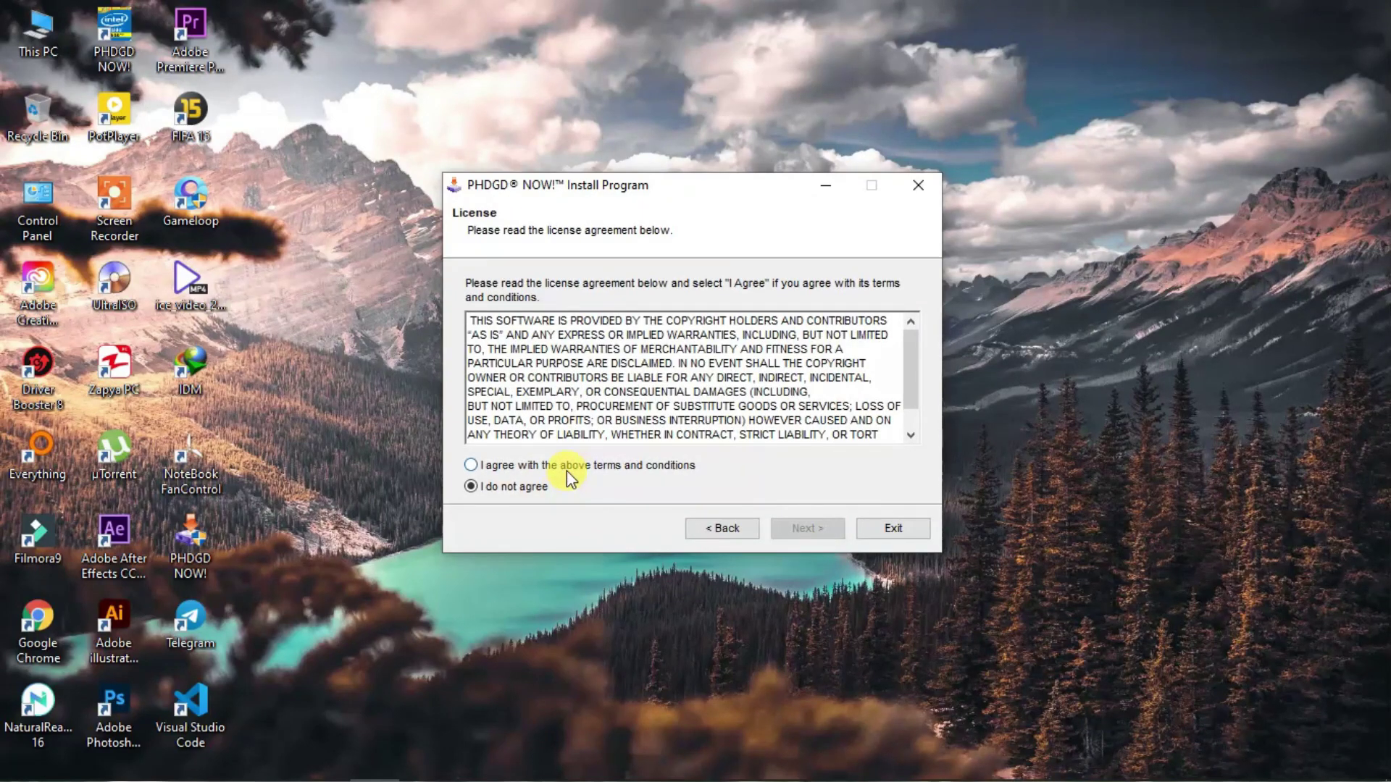
pyautogui.click(569, 470)
pyautogui.click(832, 535)
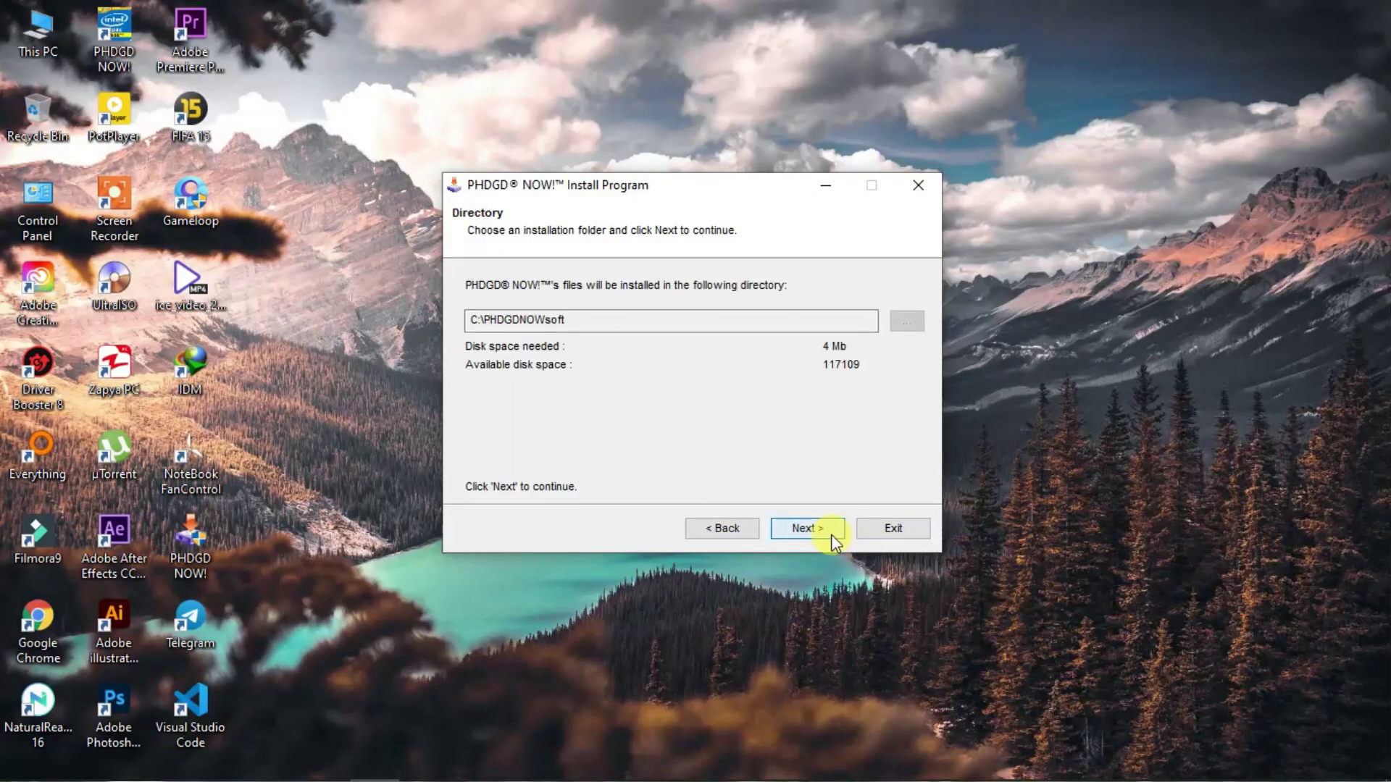
pyautogui.click(832, 535)
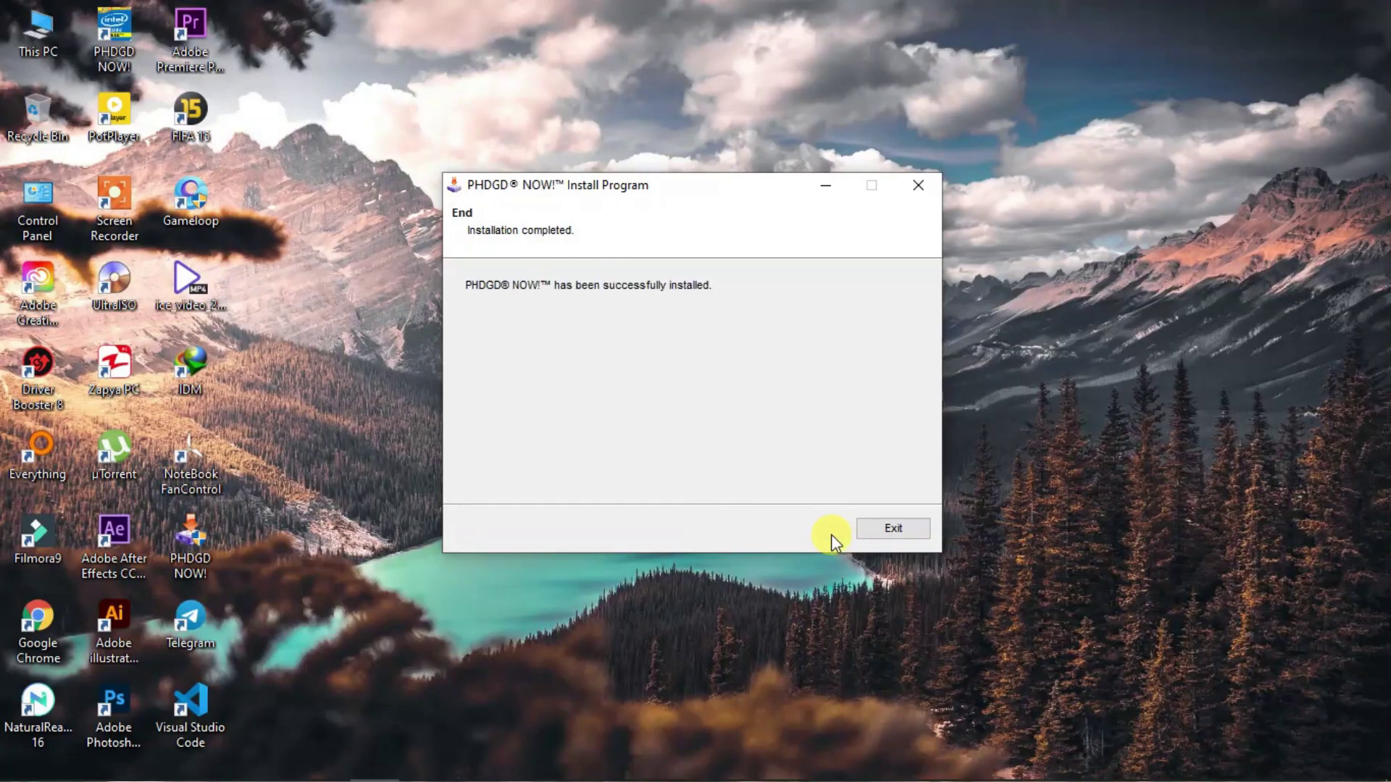
pyautogui.click(871, 532)
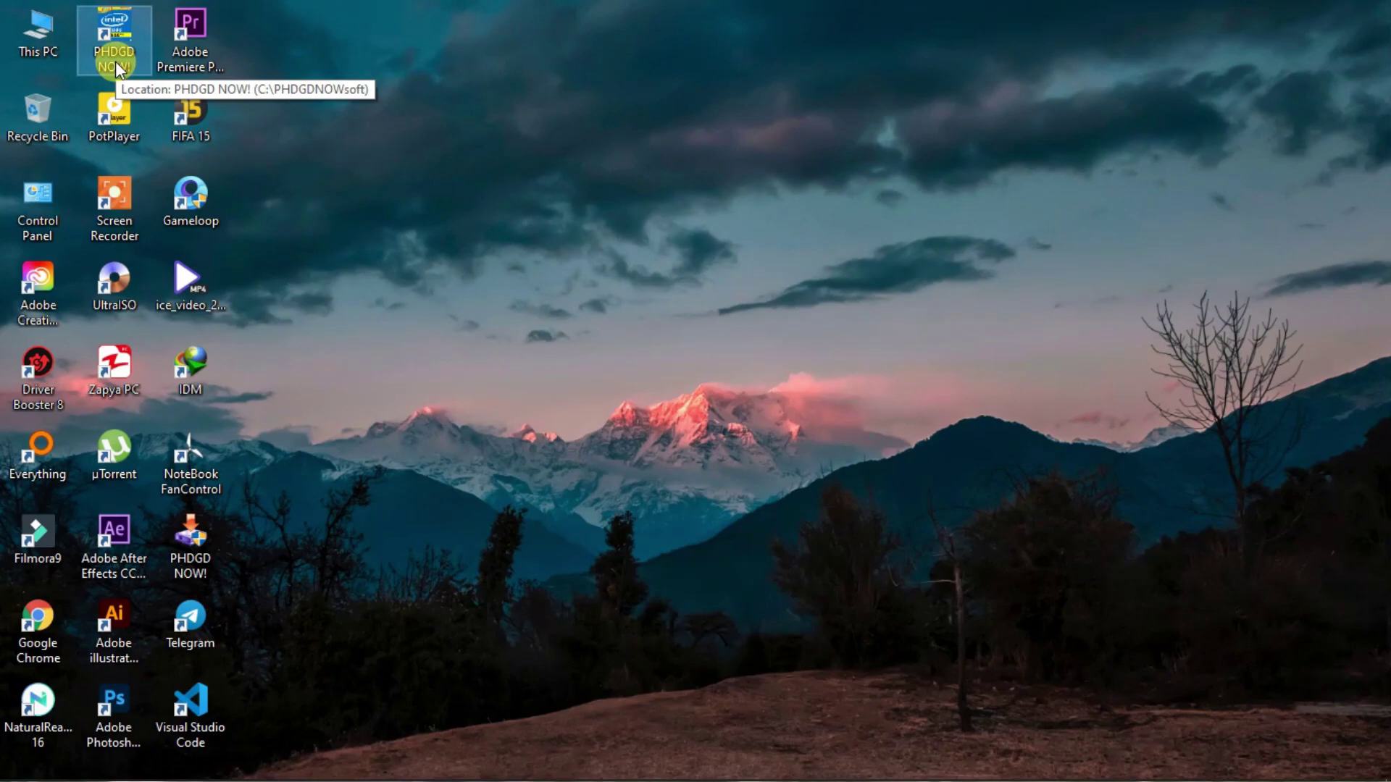
# Step: Launch PHDGD NOW! from its desktop shortcut
pyautogui.doubleClick(116, 62)
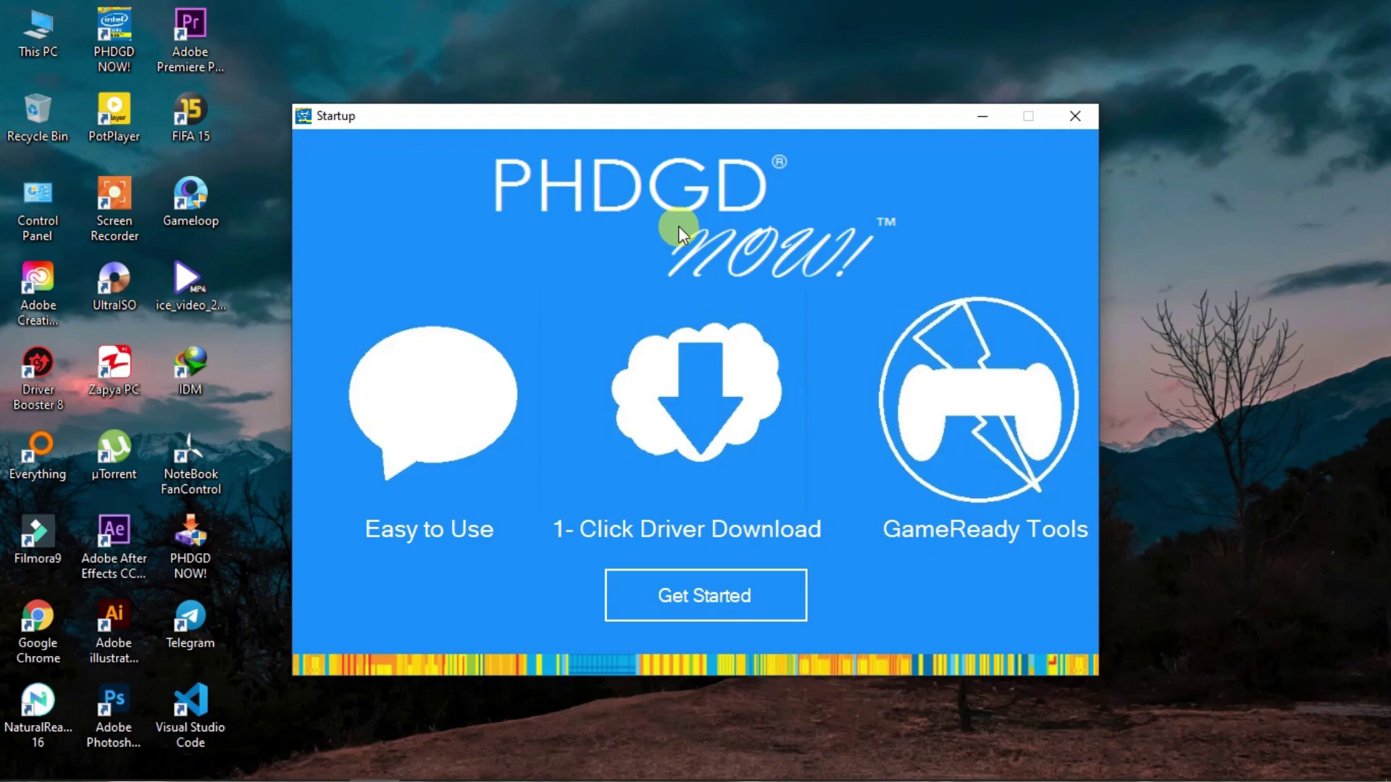
# Step: Get started in PHDGD NOW!, choose the 4th Generation Intel HD processor and open GameReady tools
pyautogui.click(672, 611)
pyautogui.click(799, 456)
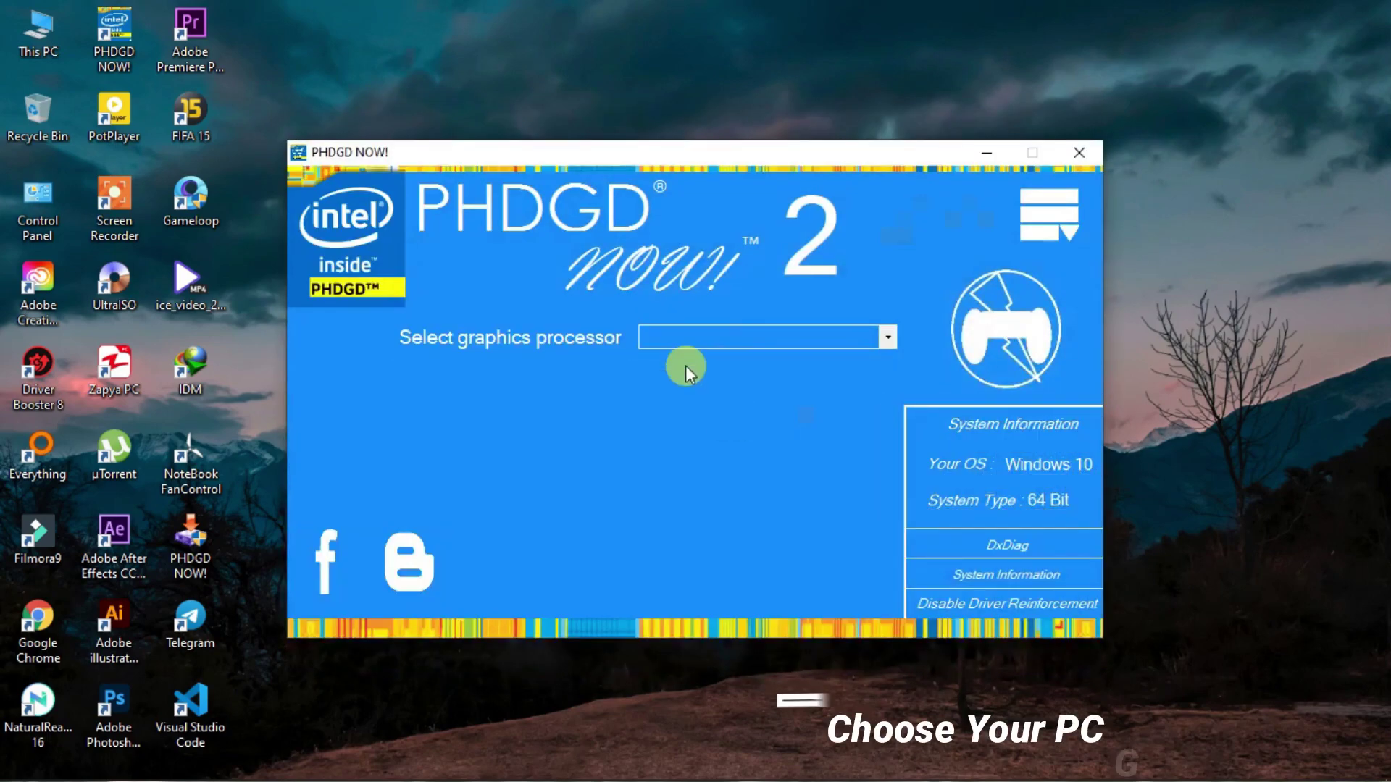
pyautogui.click(715, 338)
pyautogui.click(721, 363)
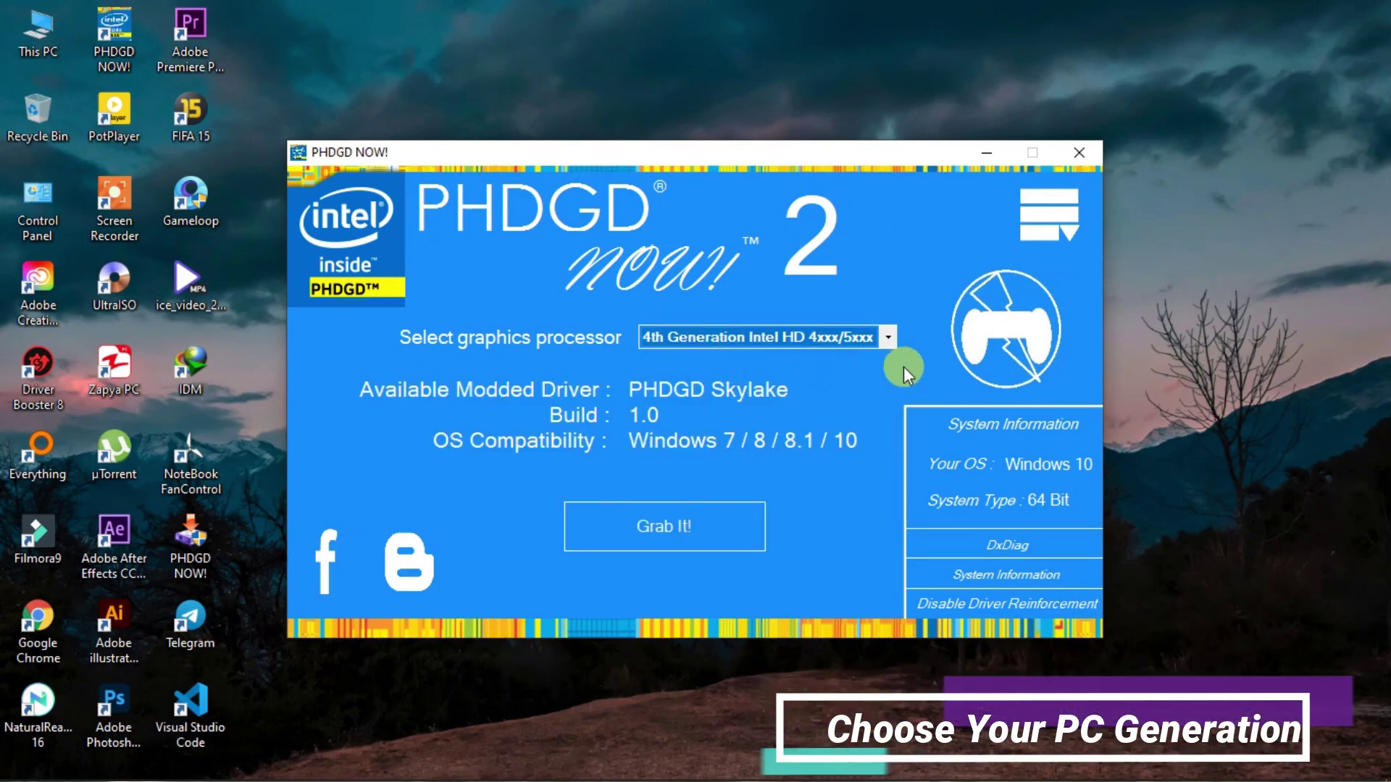
pyautogui.click(965, 339)
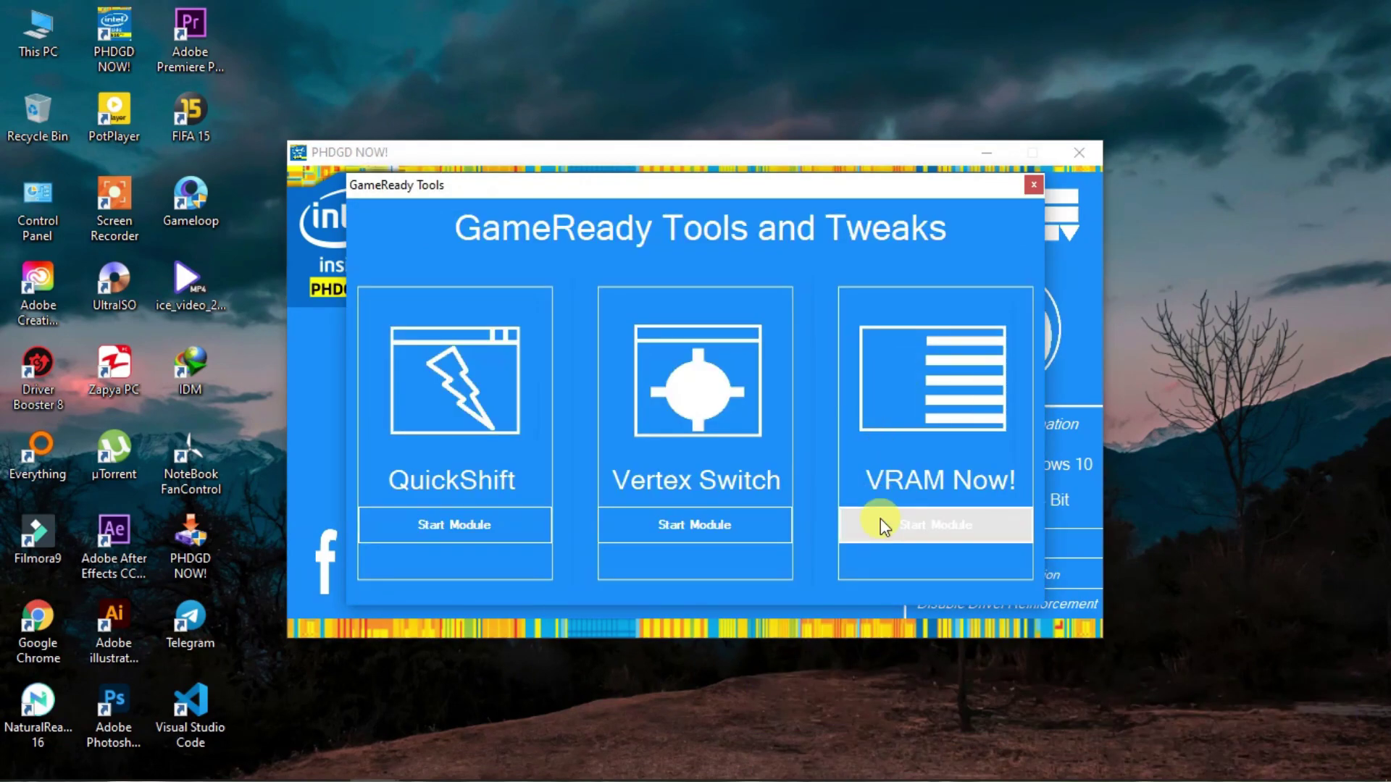
# Step: Apply the VRAM Now! tweak with 1024MB selected, allowing Registry Editor to make changes
pyautogui.click(880, 518)
pyautogui.click(804, 373)
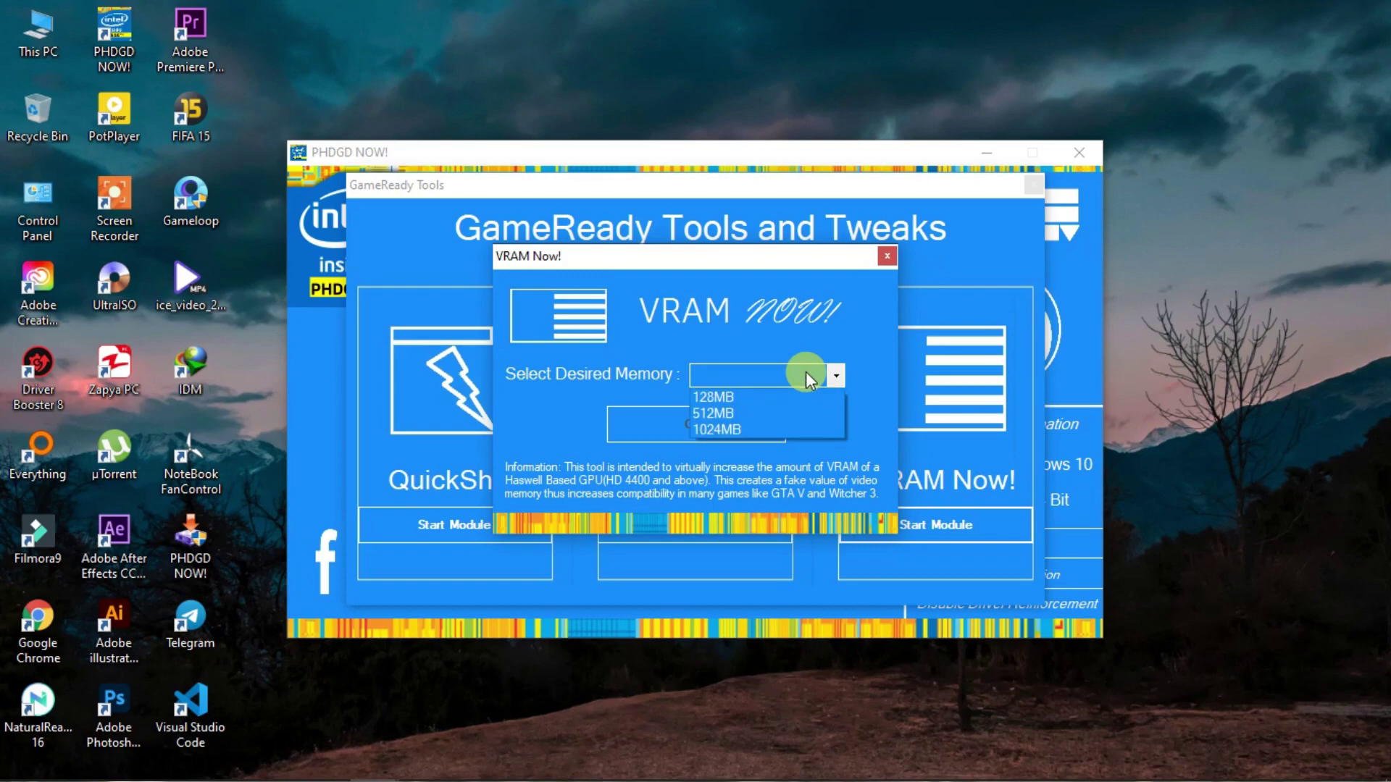
pyautogui.click(759, 427)
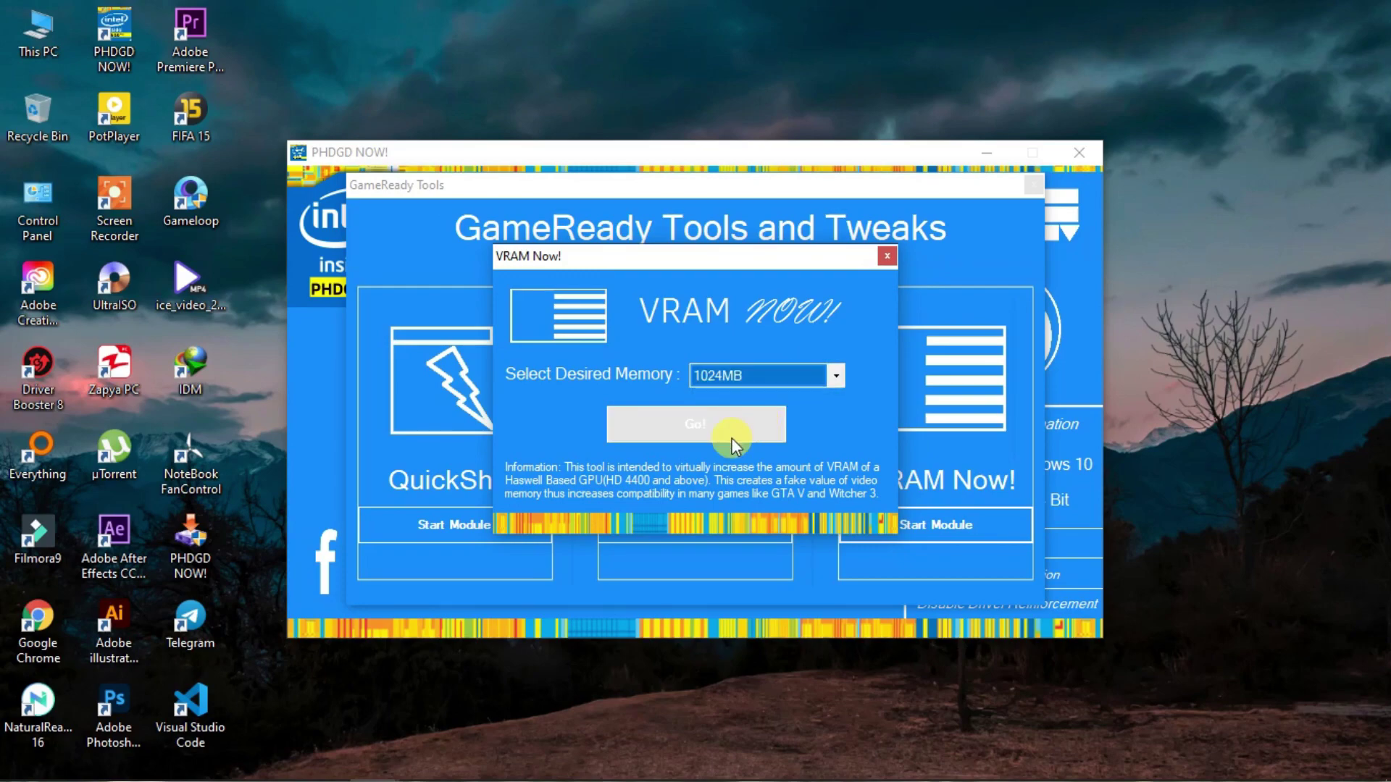
pyautogui.click(732, 438)
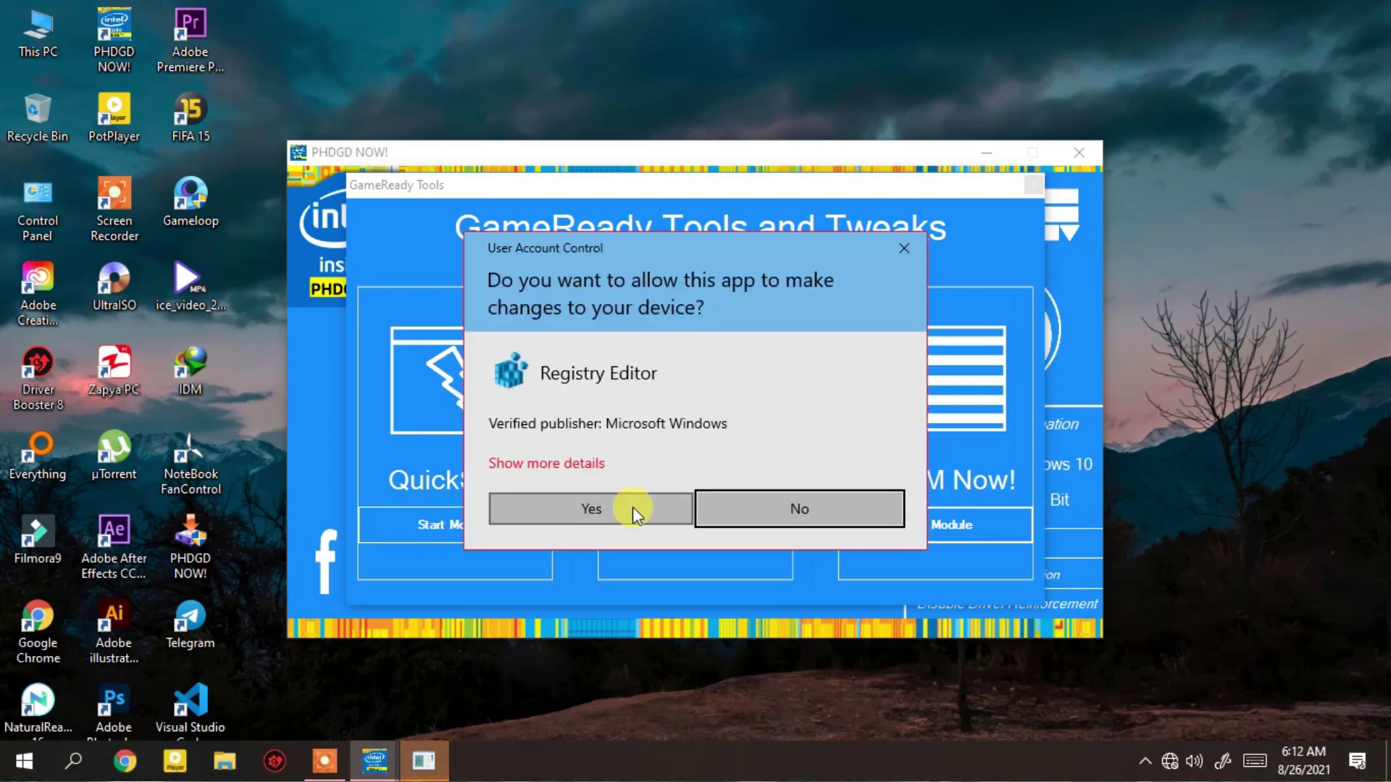
pyautogui.click(634, 505)
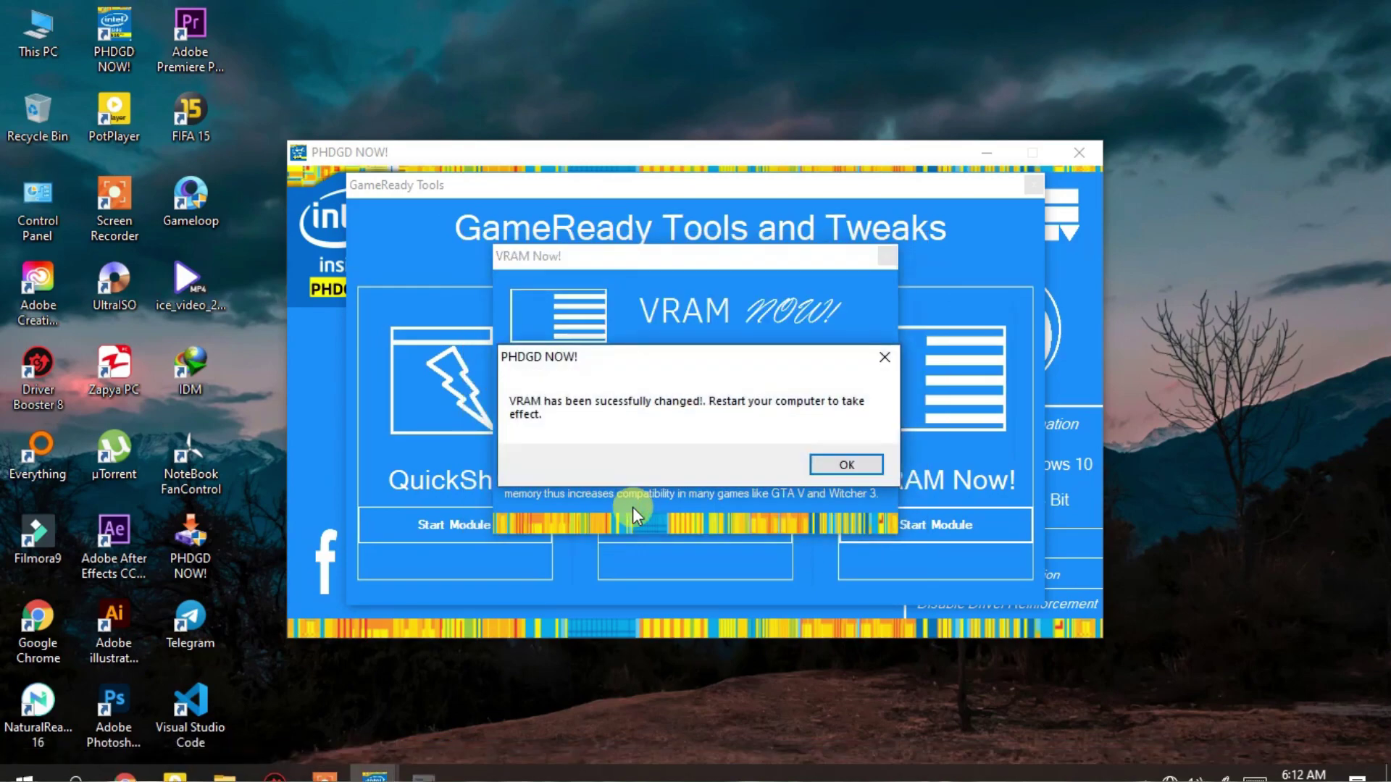
# Step: Acknowledge the VRAM success message, close the VRAM and GameReady windows, and exit PHDGD NOW!
pyautogui.click(853, 470)
pyautogui.click(886, 260)
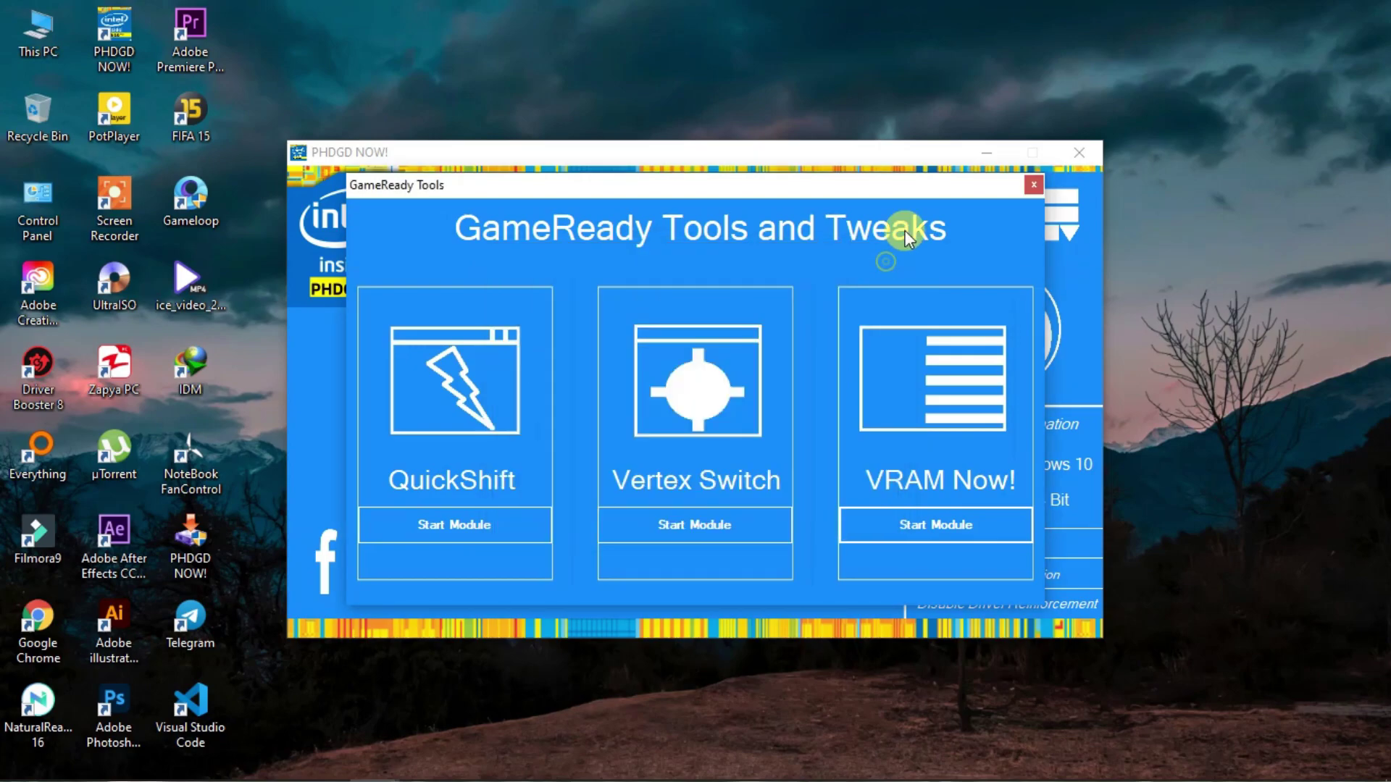
pyautogui.click(1033, 185)
pyautogui.click(1085, 145)
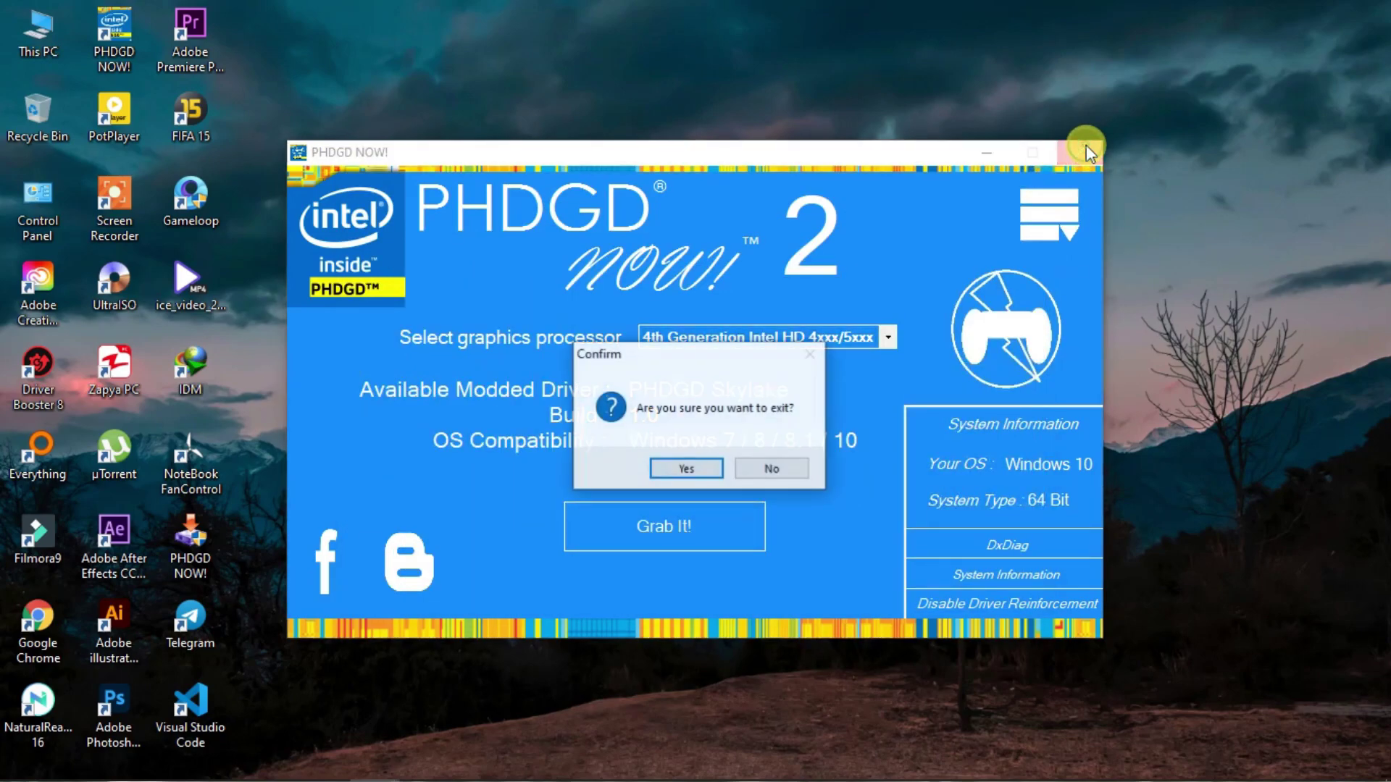
# Step: Confirm quitting PHDGD NOW! and reopen Advanced display settings from the desktop
pyautogui.click(699, 464)
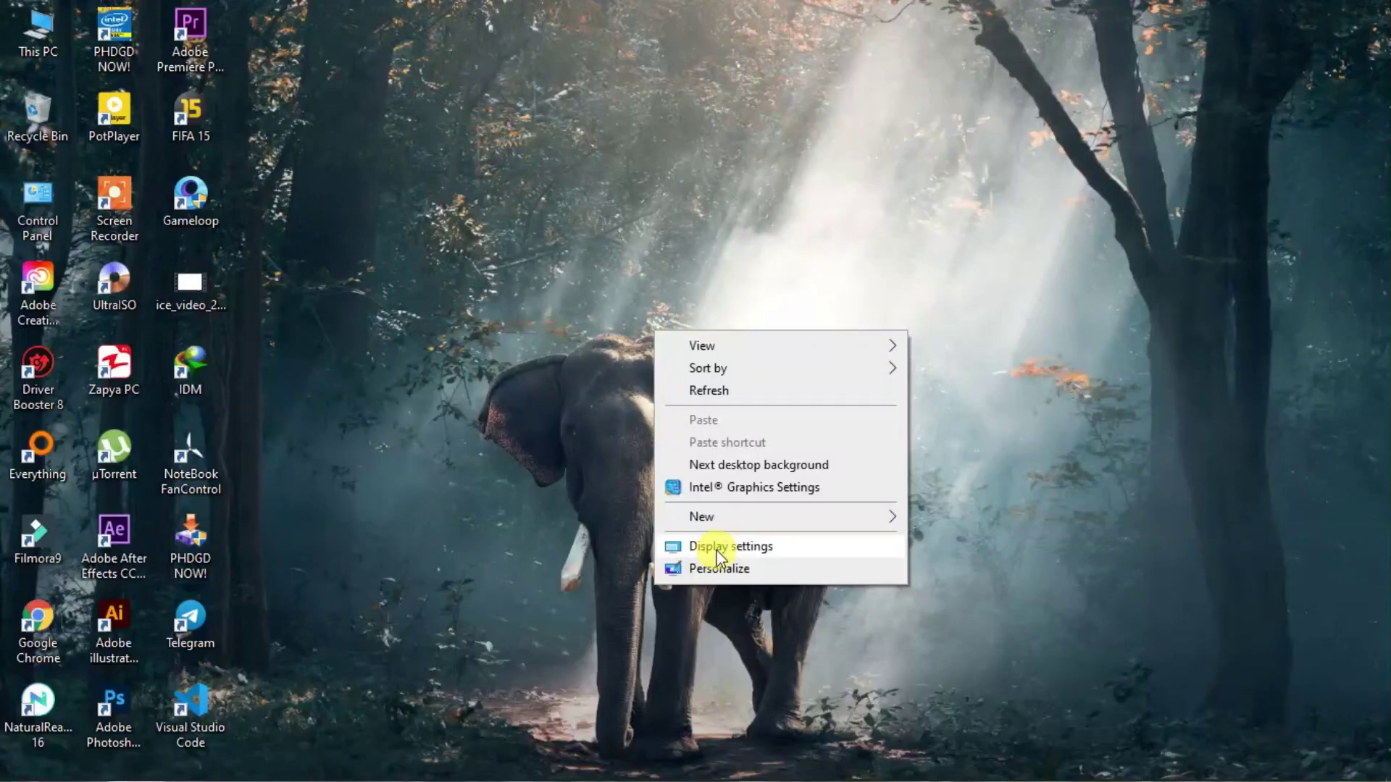
pyautogui.click(716, 550)
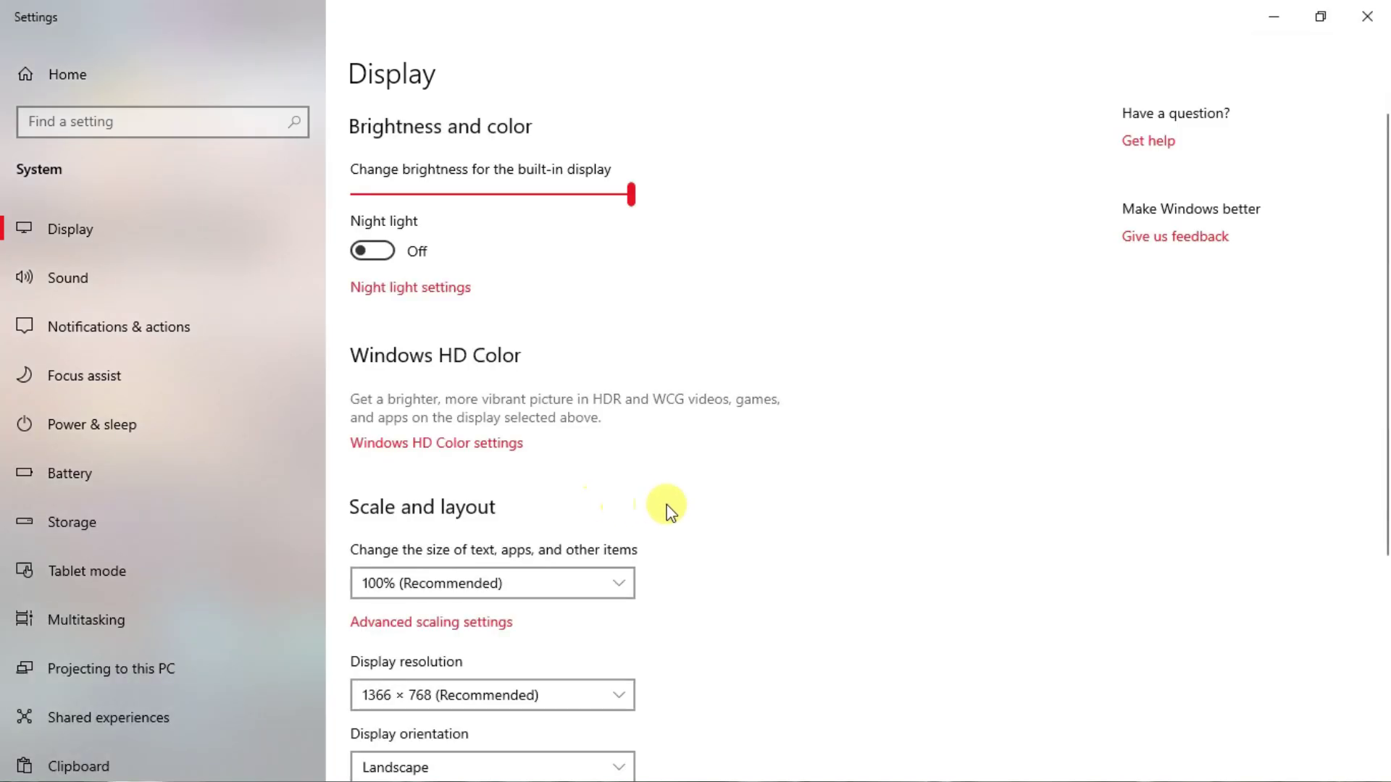
pyautogui.scroll(-3, 1380, 490)
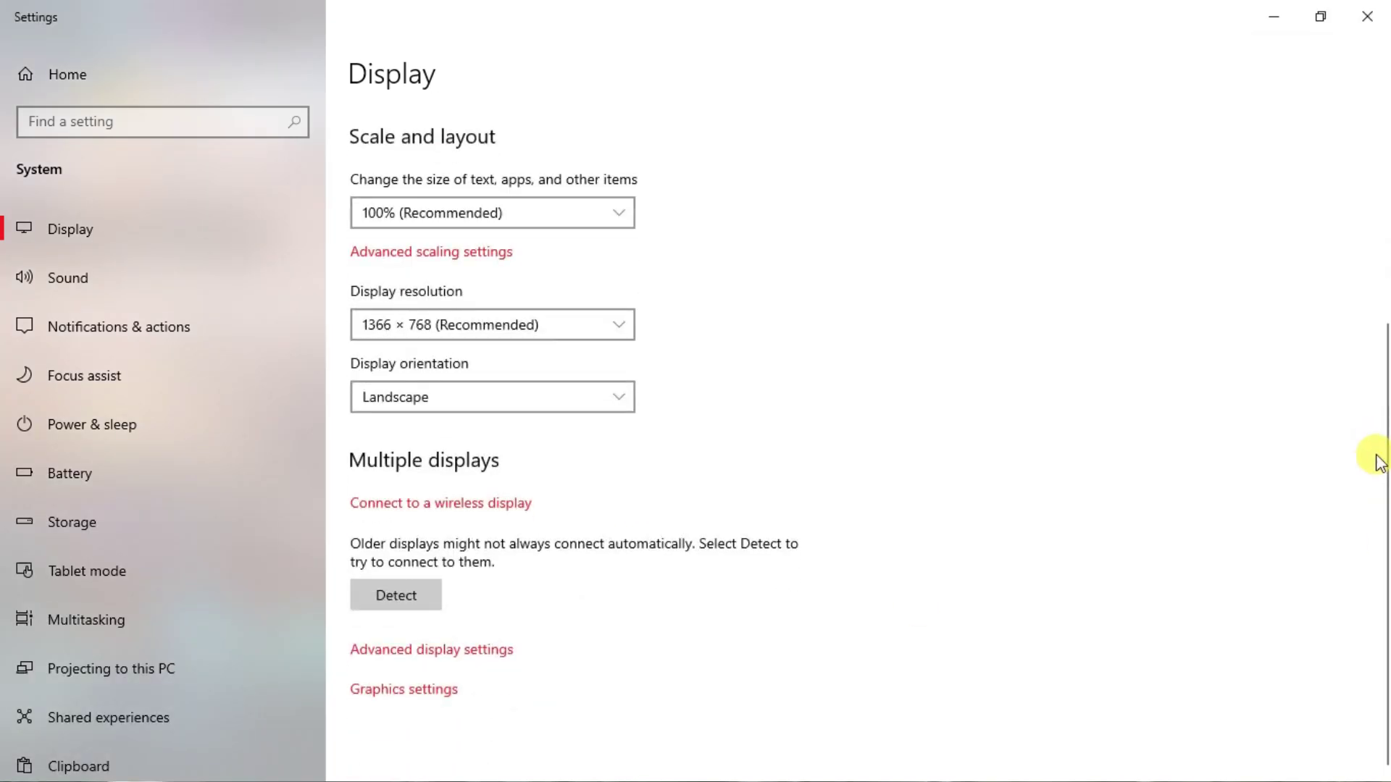
pyautogui.click(422, 653)
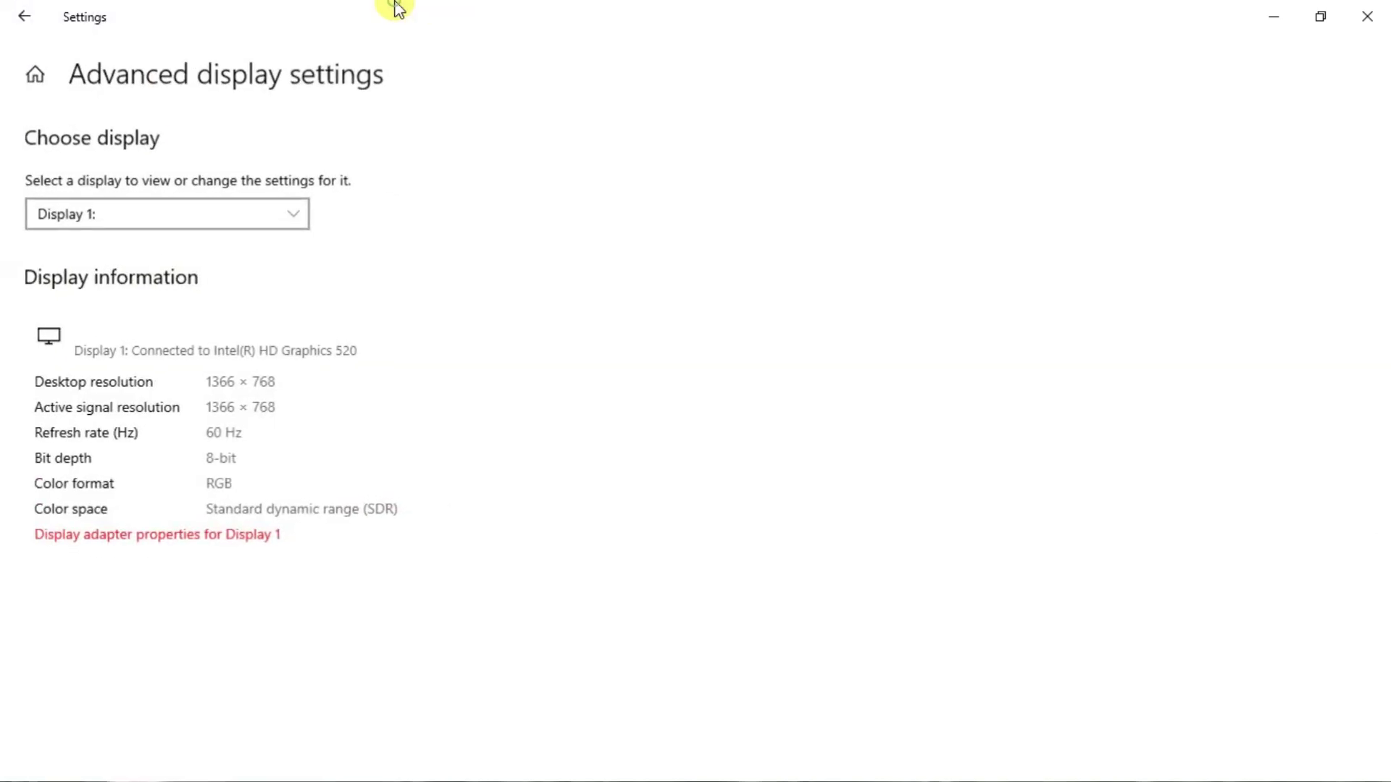
# Step: Verify Display 1's adapter properties now report 4096 MB dedicated video memory, then close them
pyautogui.doubleClick(1124, 10)
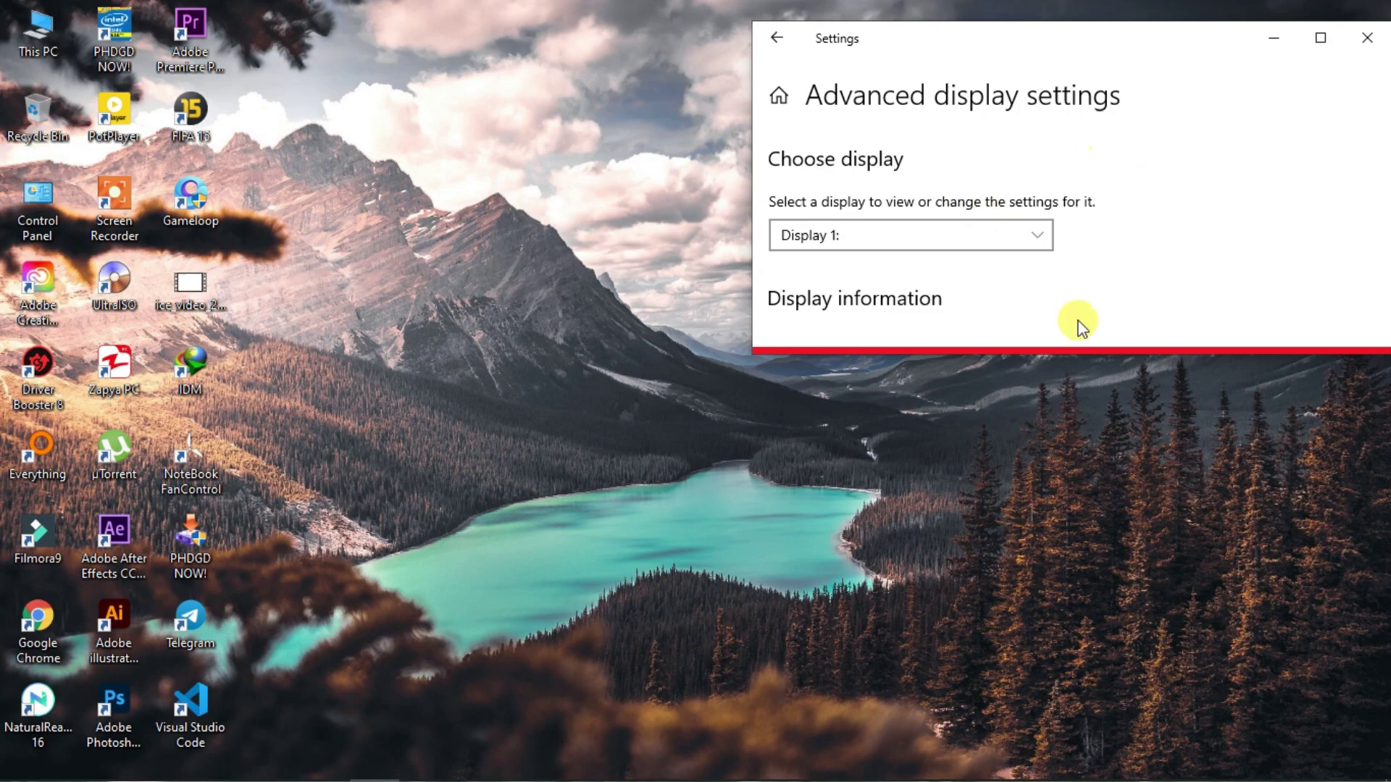
pyautogui.moveTo(1080, 350); pyautogui.dragTo(1046, 603)
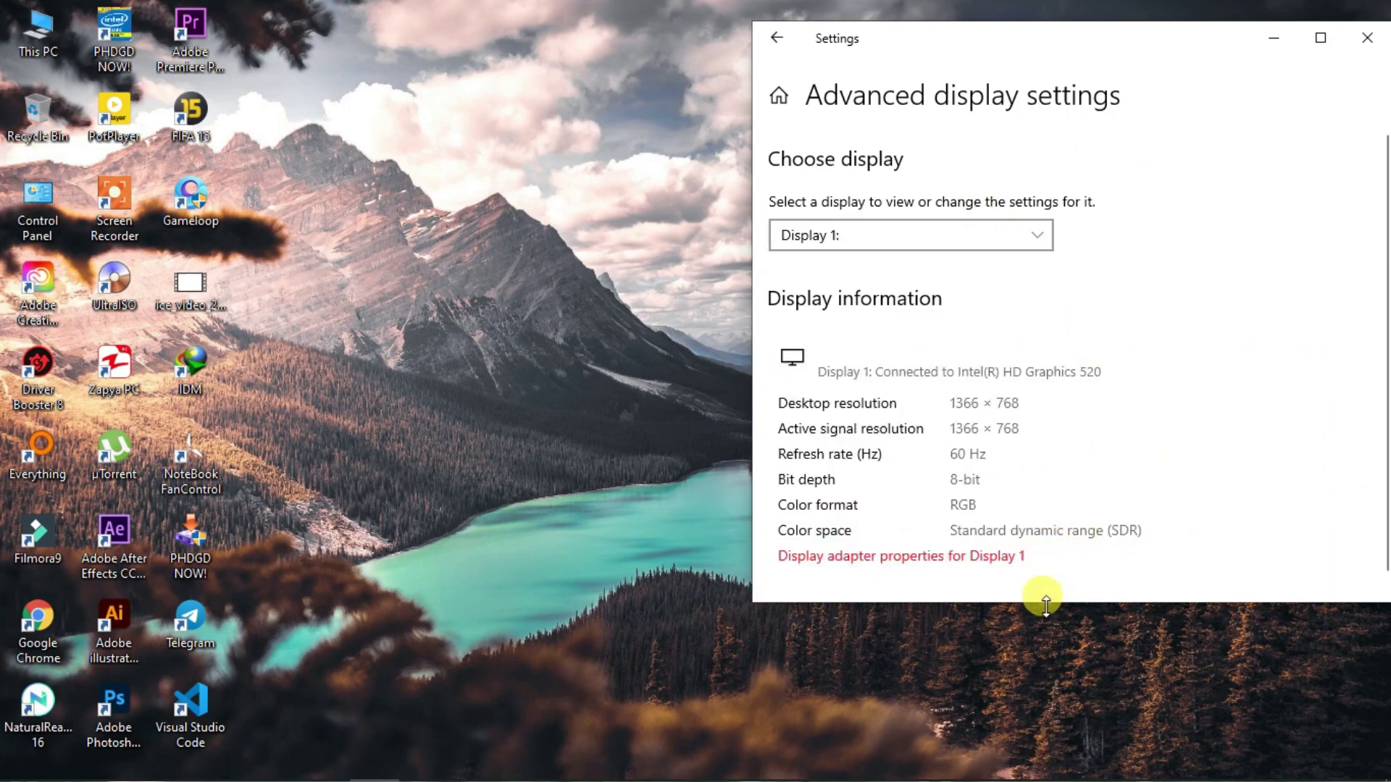
pyautogui.click(902, 556)
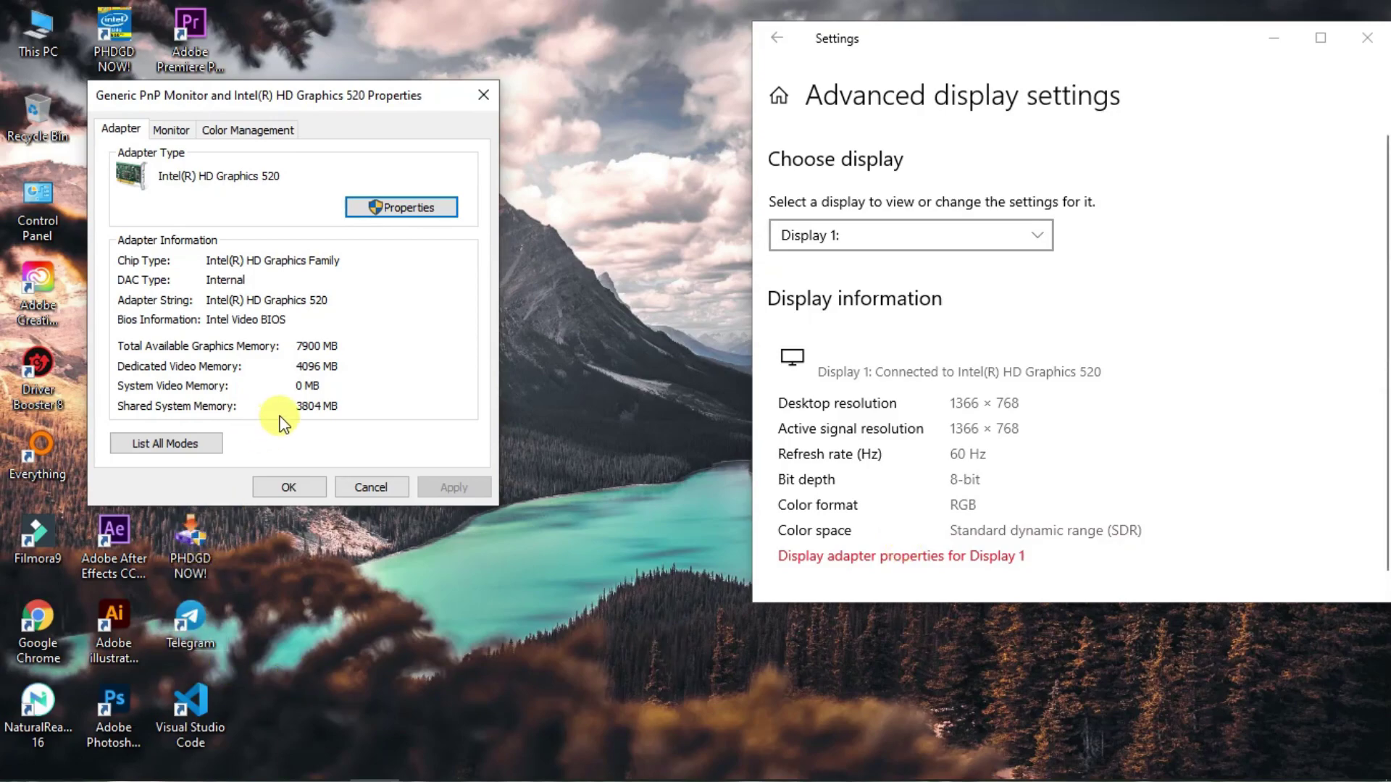
pyautogui.click(286, 492)
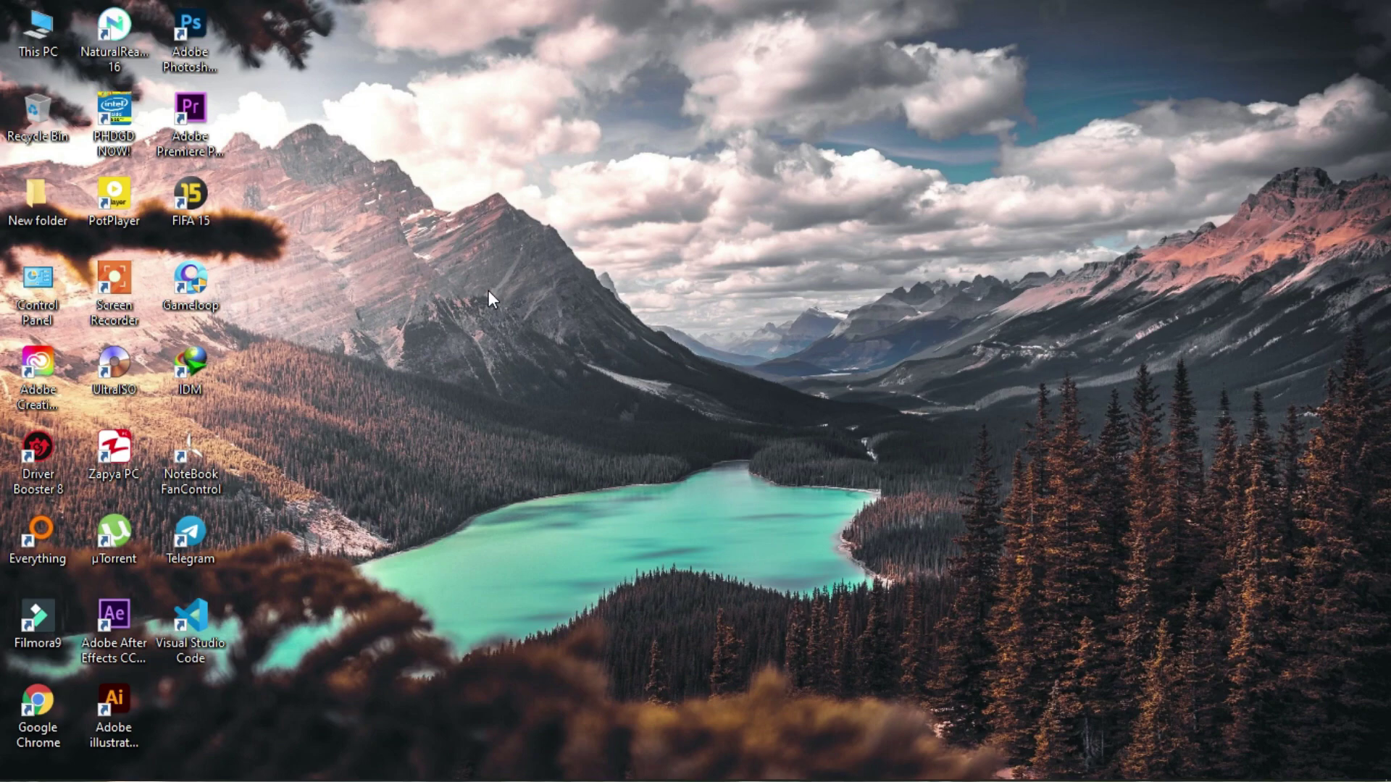
# Step: Open Computer Management from This PC and show Device Manager
pyautogui.rightClick(46, 45)
pyautogui.click(110, 92)
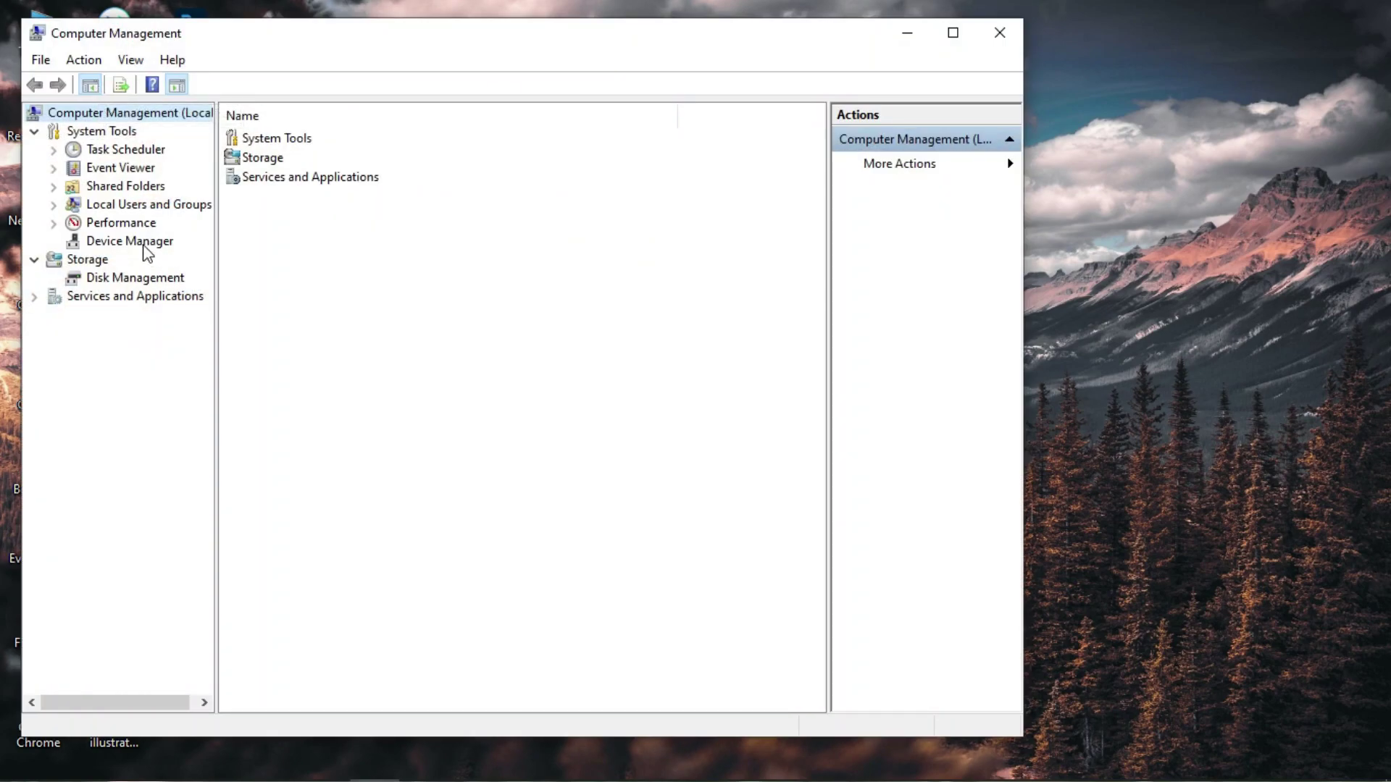
pyautogui.click(131, 240)
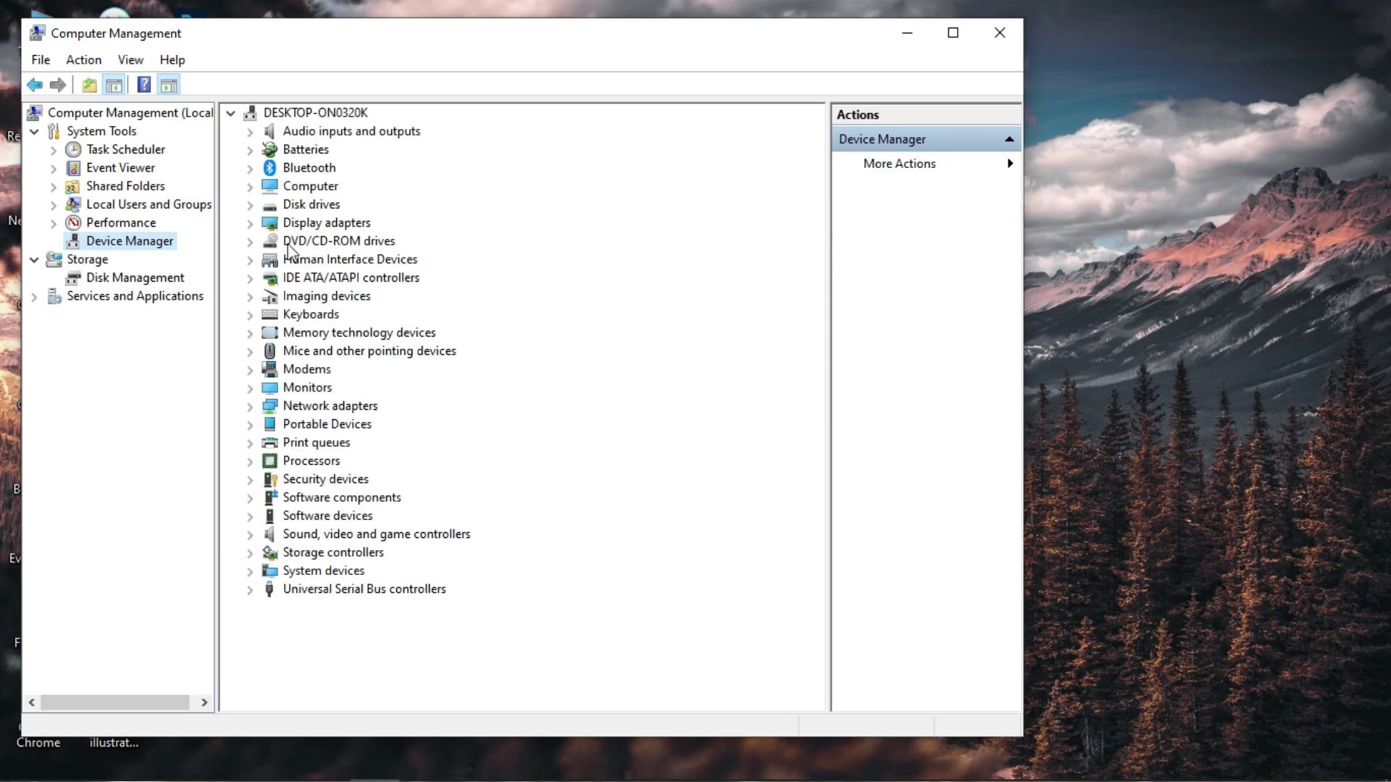
# Step: Open the Intel(R) HD Graphics 520 adapter's properties on the Driver tab under Display adapters
pyautogui.click(310, 223)
pyautogui.click(250, 223)
pyautogui.click(310, 240)
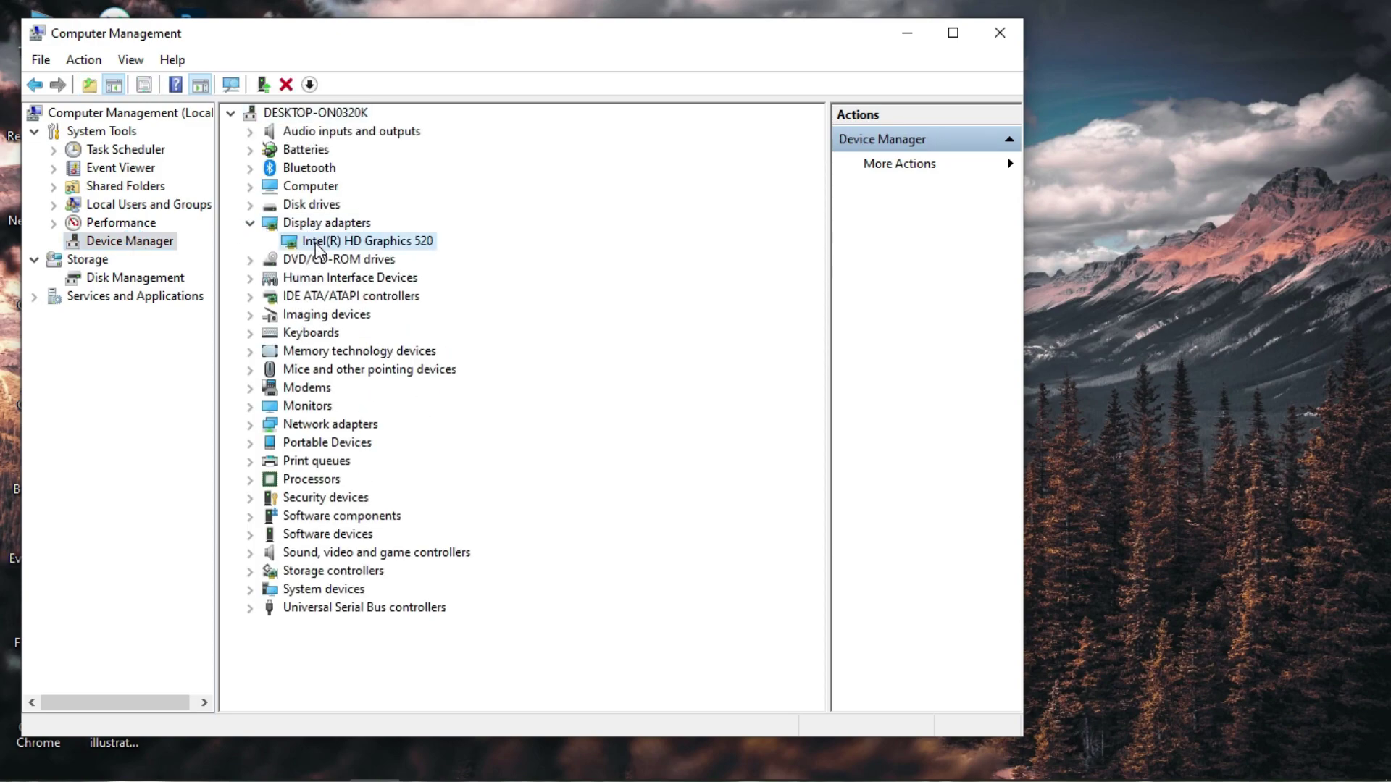
pyautogui.rightClick(317, 244)
pyautogui.click(375, 360)
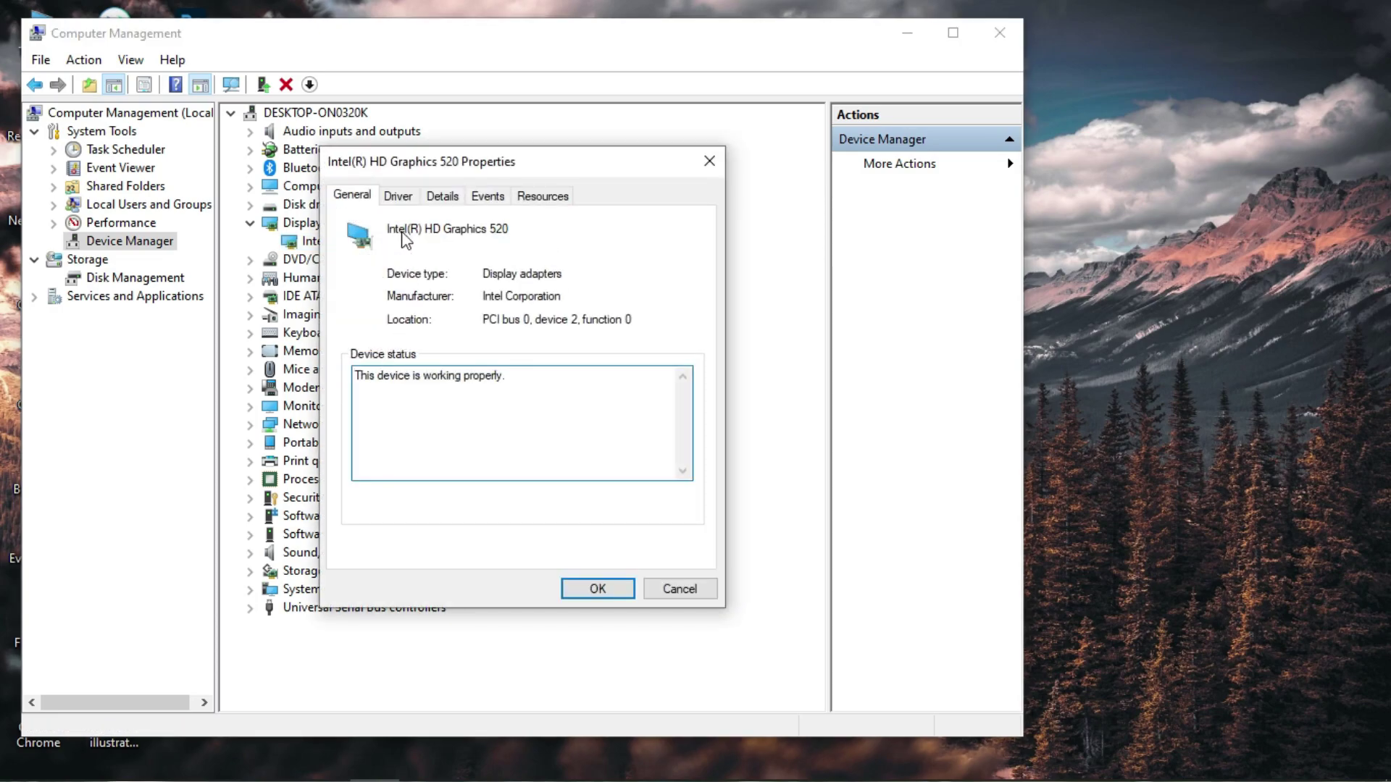
pyautogui.click(399, 202)
# Step: Update the driver by picking locally installed version 21.20.16.4678 (2017), then close the dialogs
pyautogui.click(396, 422)
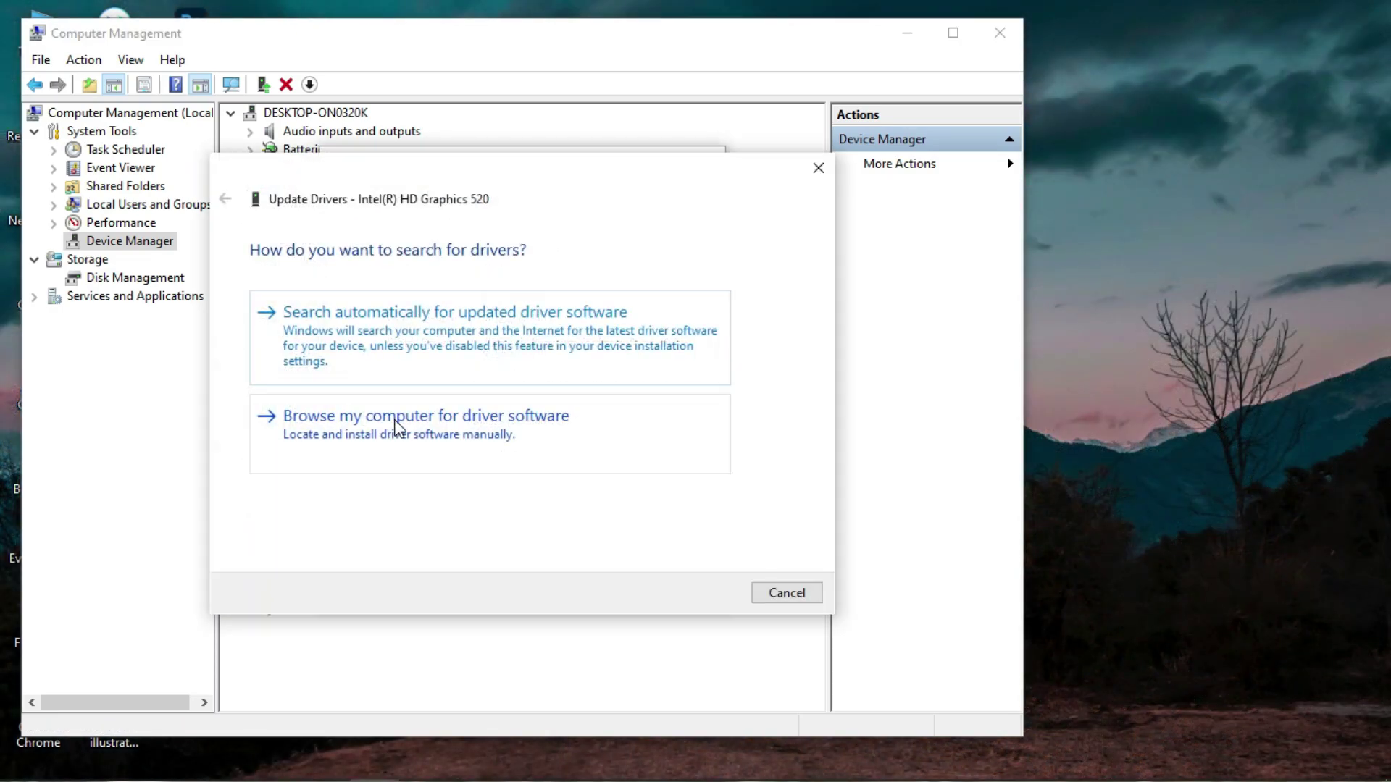
pyautogui.click(310, 430)
pyautogui.click(321, 466)
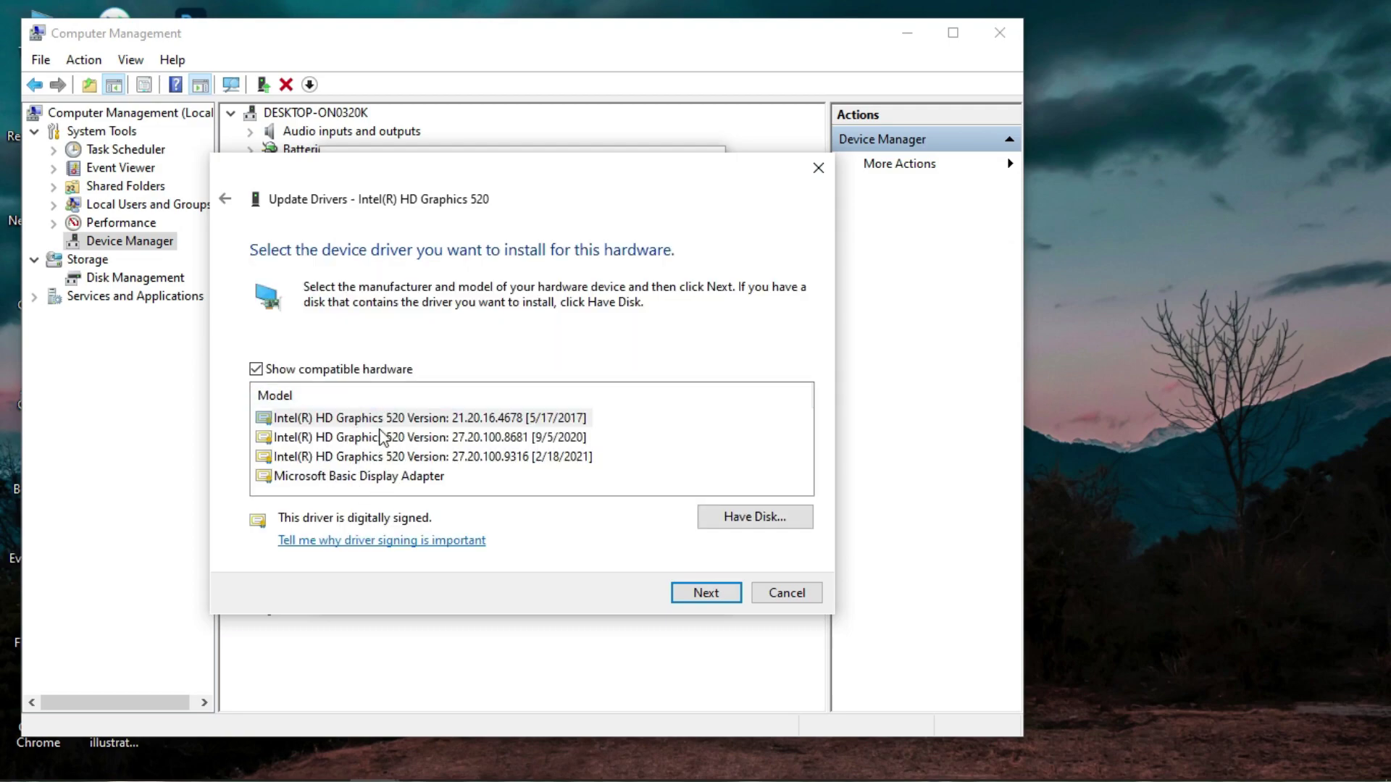
pyautogui.click(421, 420)
pyautogui.click(716, 592)
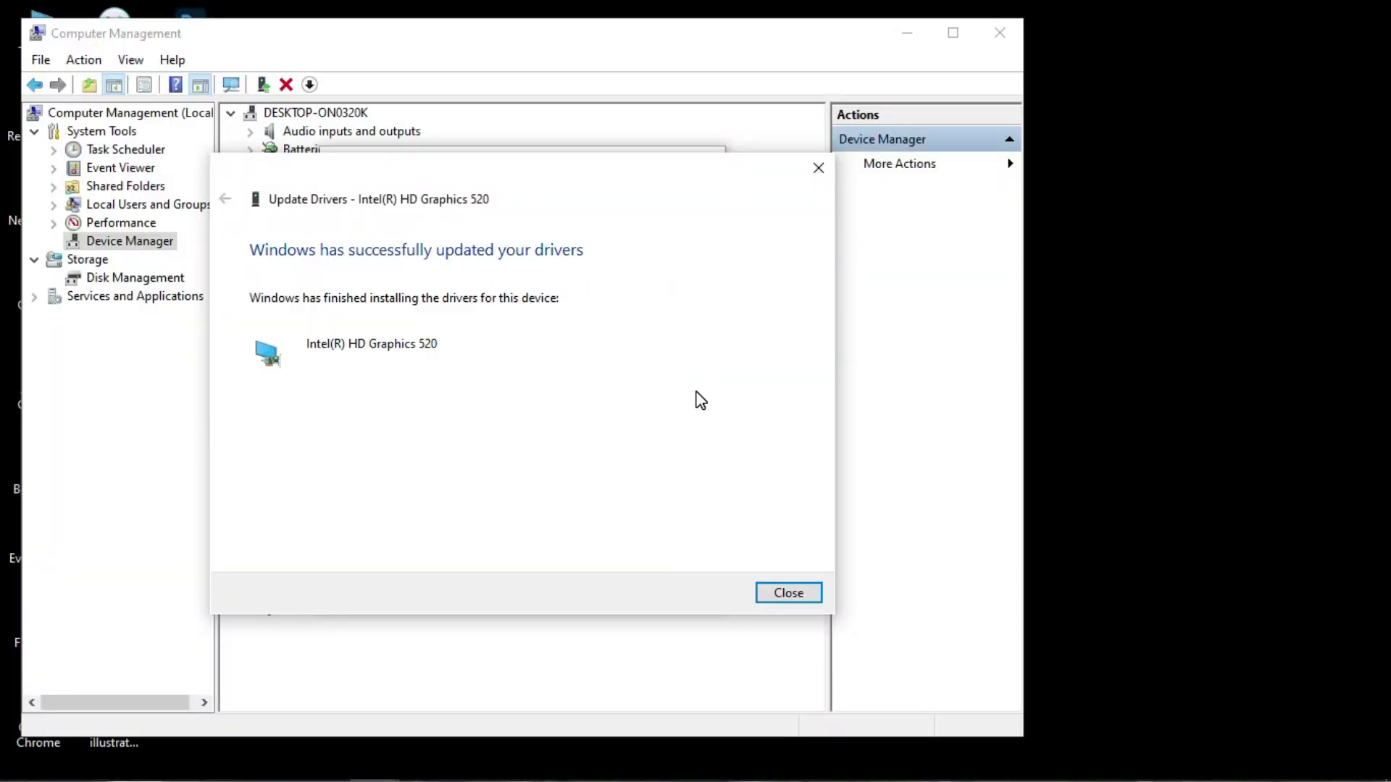
pyautogui.click(802, 593)
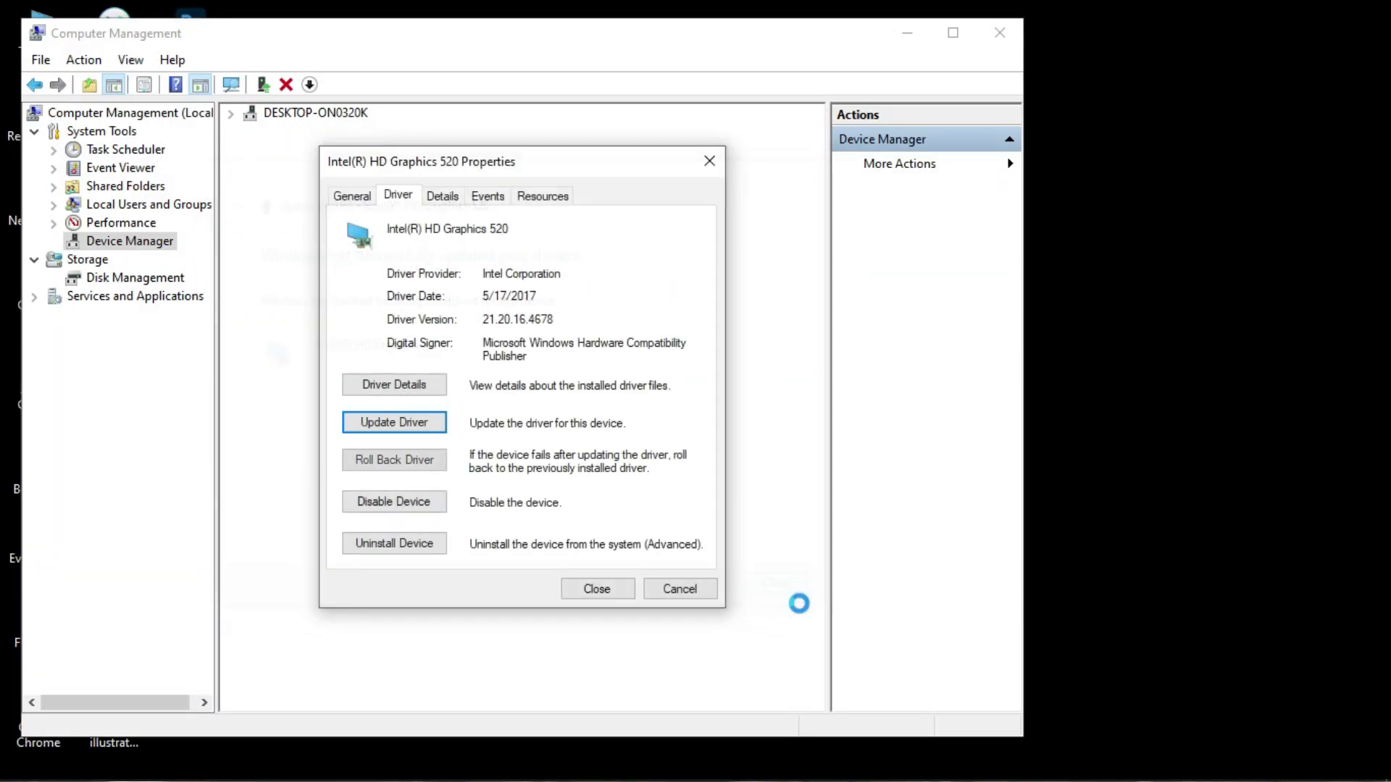
pyautogui.click(622, 587)
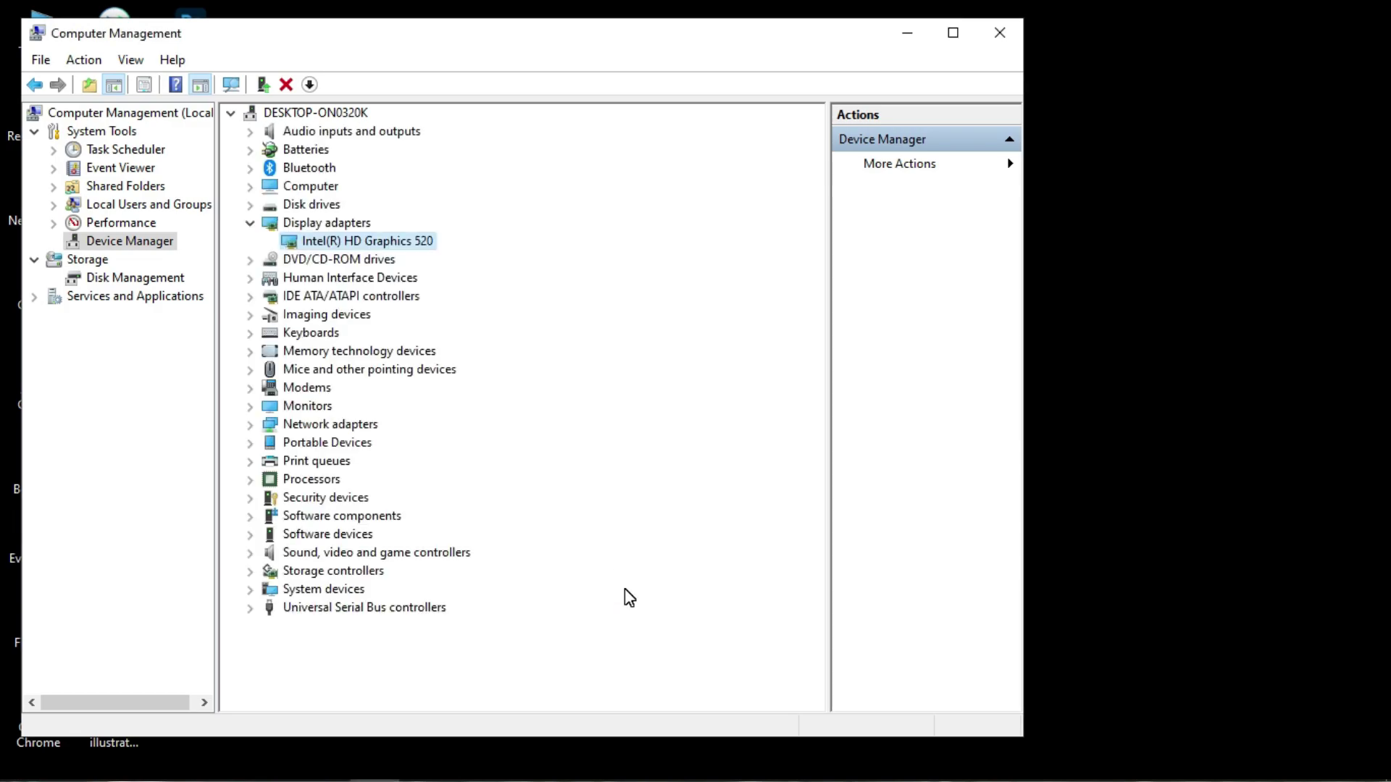